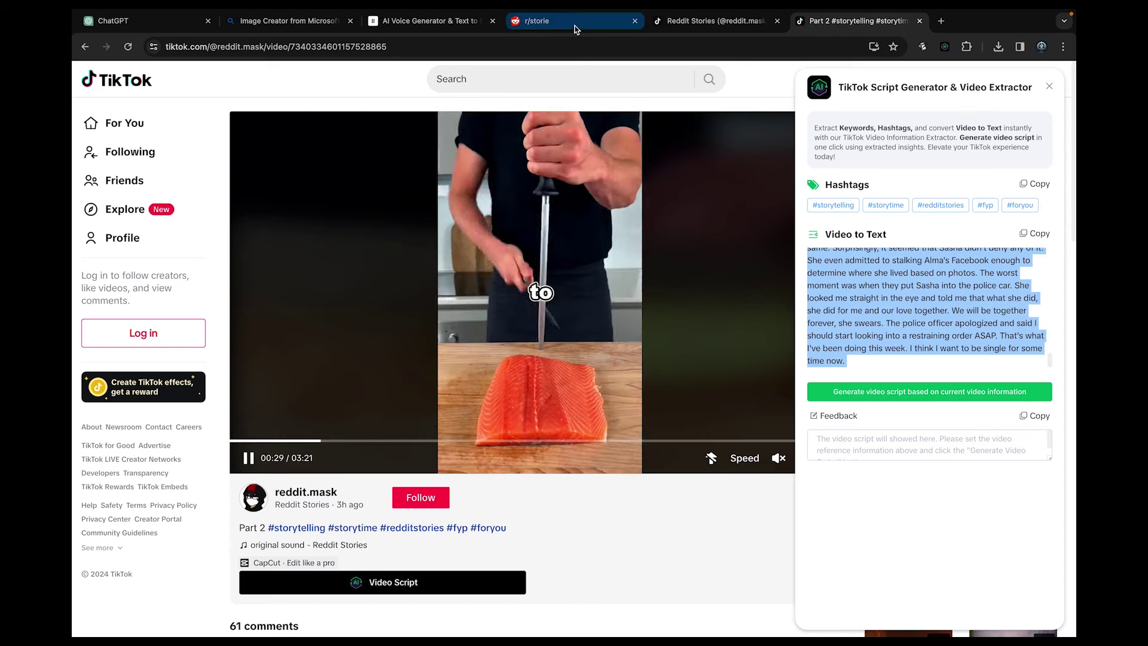
# - Open the r/RealStories post "Someone snuck into my house 15min ago (REAL)" on Reddit and copy its full story text
pyautogui.click(575, 24)
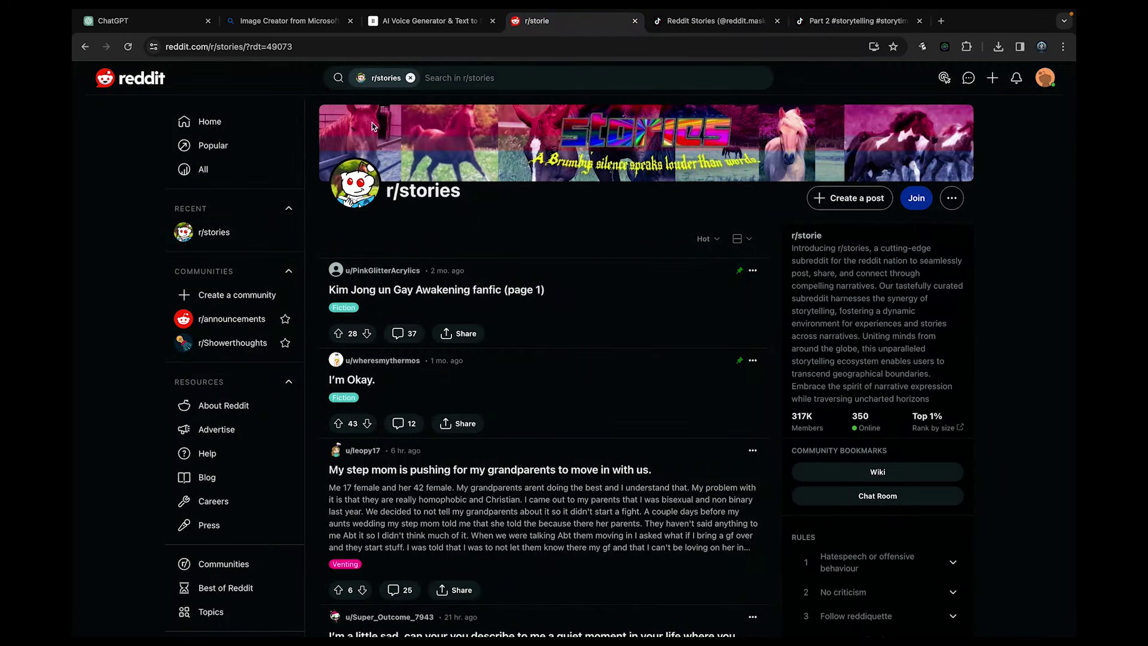
pyautogui.click(410, 77)
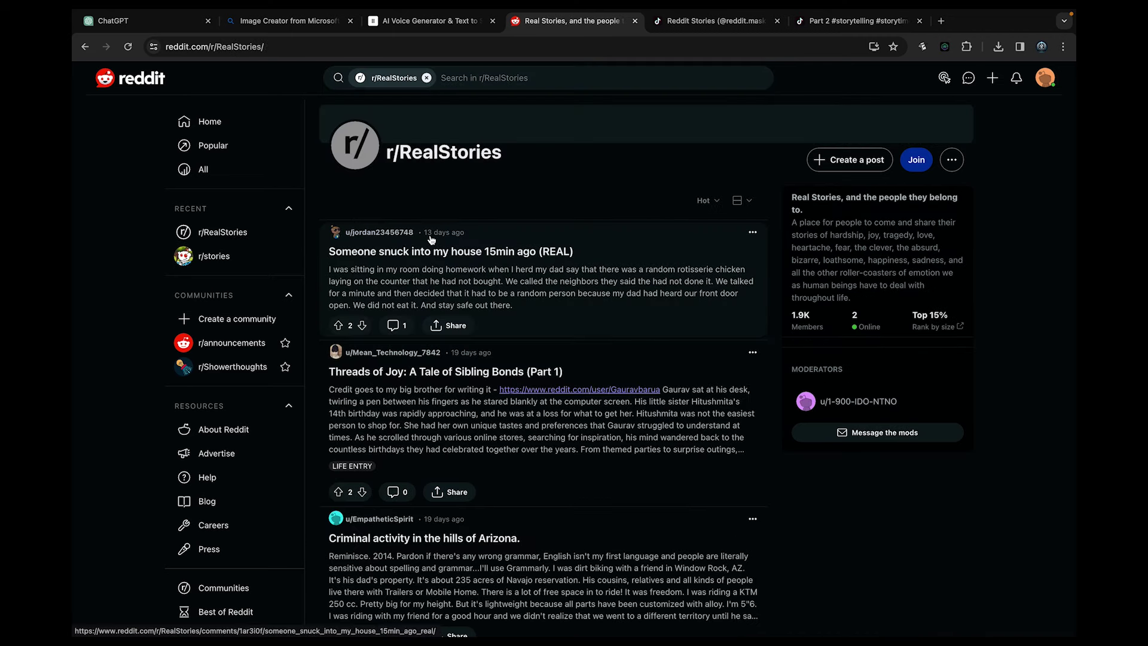
pyautogui.click(347, 278)
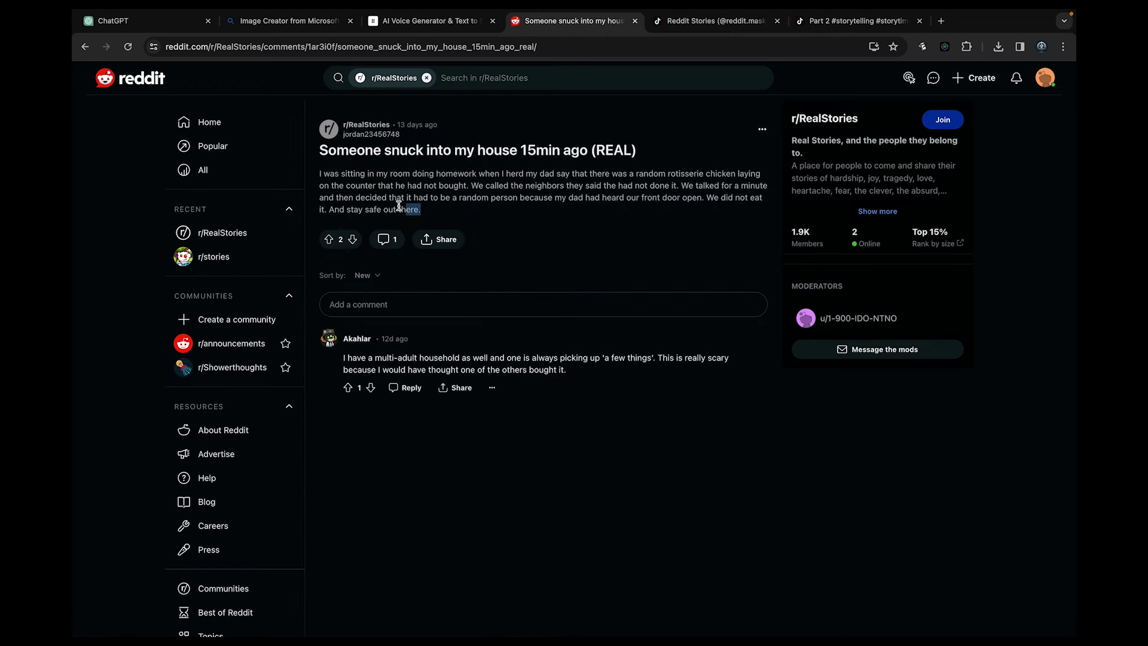
pyautogui.moveTo(422, 211); pyautogui.dragTo(315, 179)
pyautogui.hotkey('ctrl', 'c')
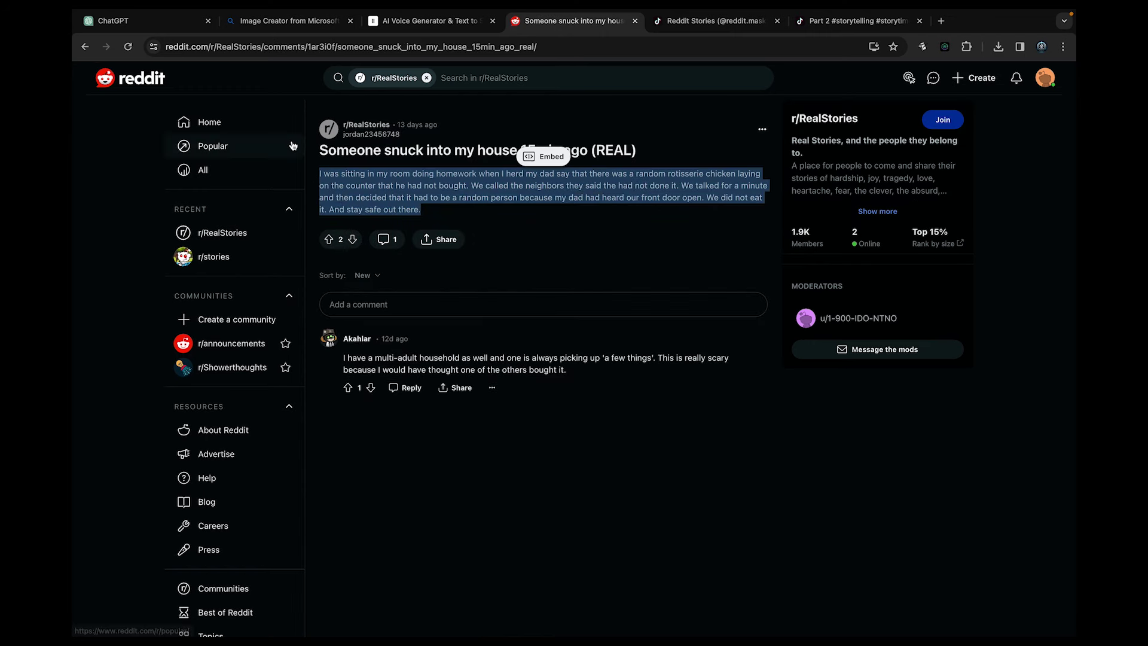
# - Switch to ChatGPT and submit the copied story followed by the request "make a new script for tiktok video"
pyautogui.click(160, 24)
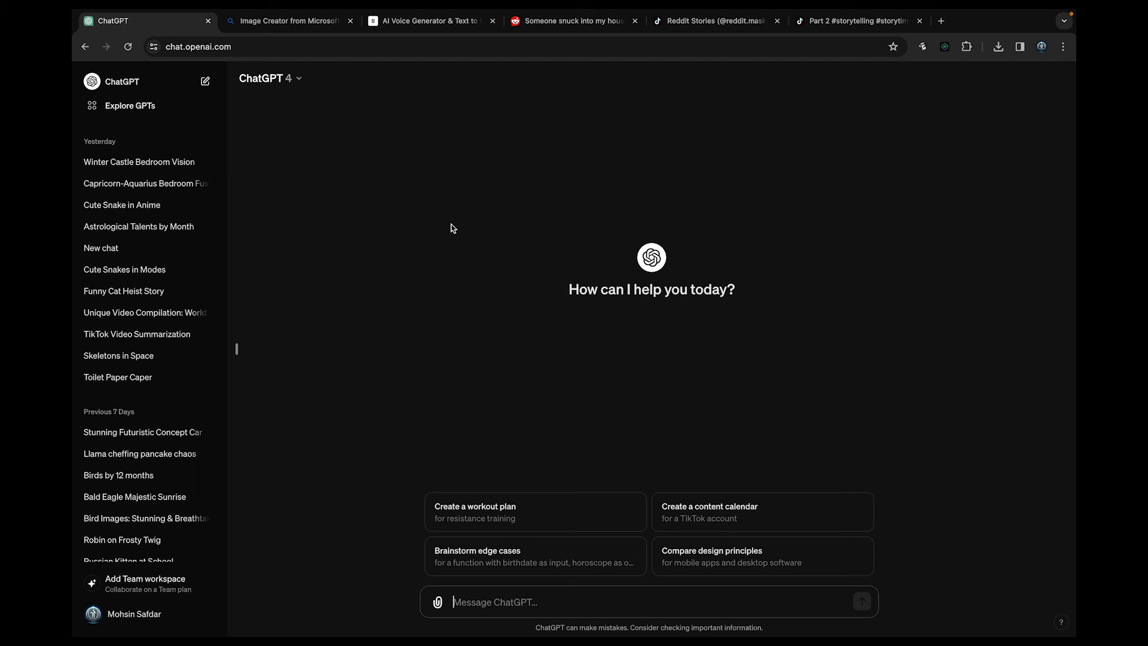
pyautogui.click(507, 600)
pyautogui.hotkey('ctrl', 'v')
pyautogui.hotkey('shift', 'Return')
pyautogui.hotkey('shift', 'Return')
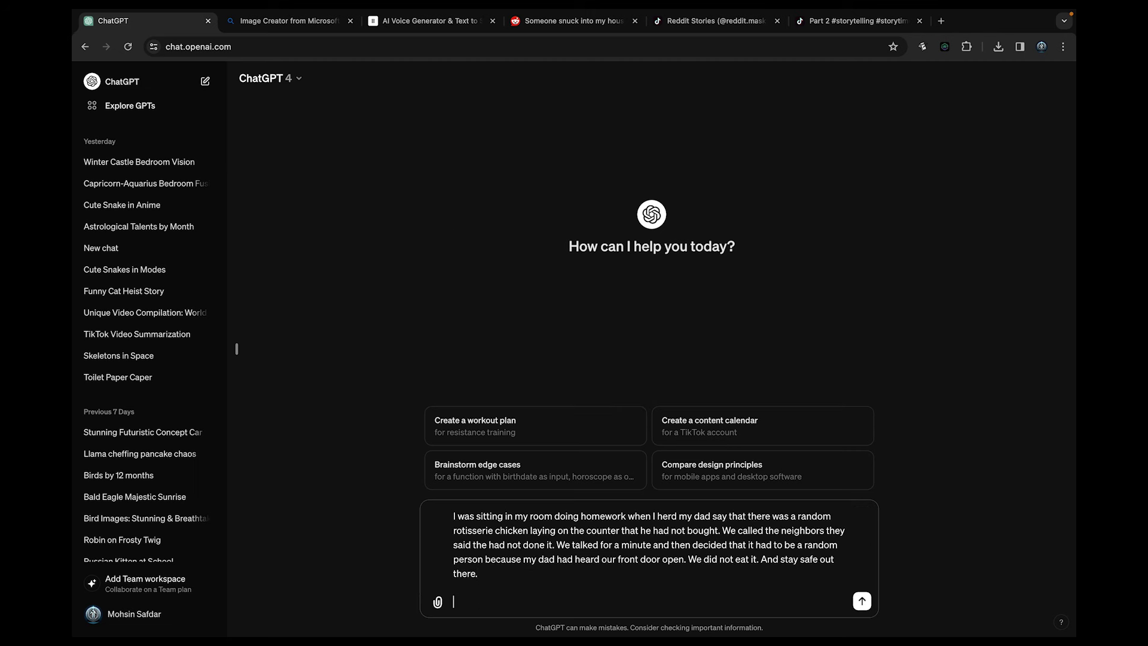
pyautogui.write('make a new script fo')
pyautogui.write('r me')
pyautogui.press('BackSpace')
pyautogui.press('BackSpace')
pyautogui.press('BackSpace')
pyautogui.write('tiktok video')
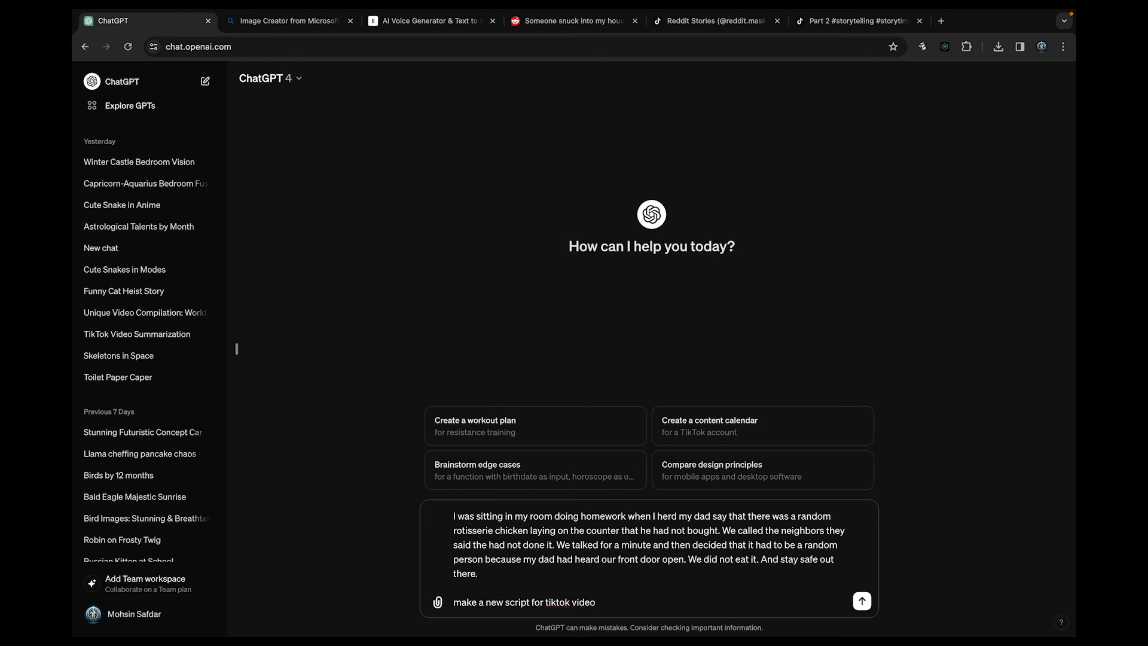
pyautogui.press('Return')
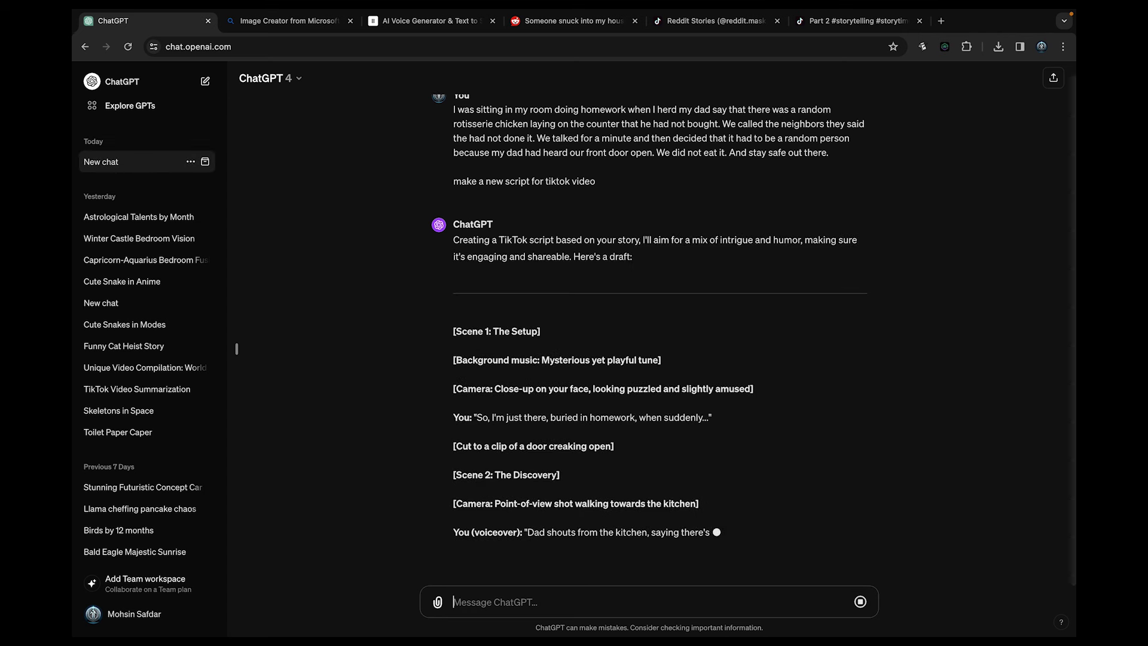
# - Ask ChatGPT to rewrite the script with the follow-up message "make this in paragraph"
pyautogui.write('make this i')
pyautogui.write('n paragraph')
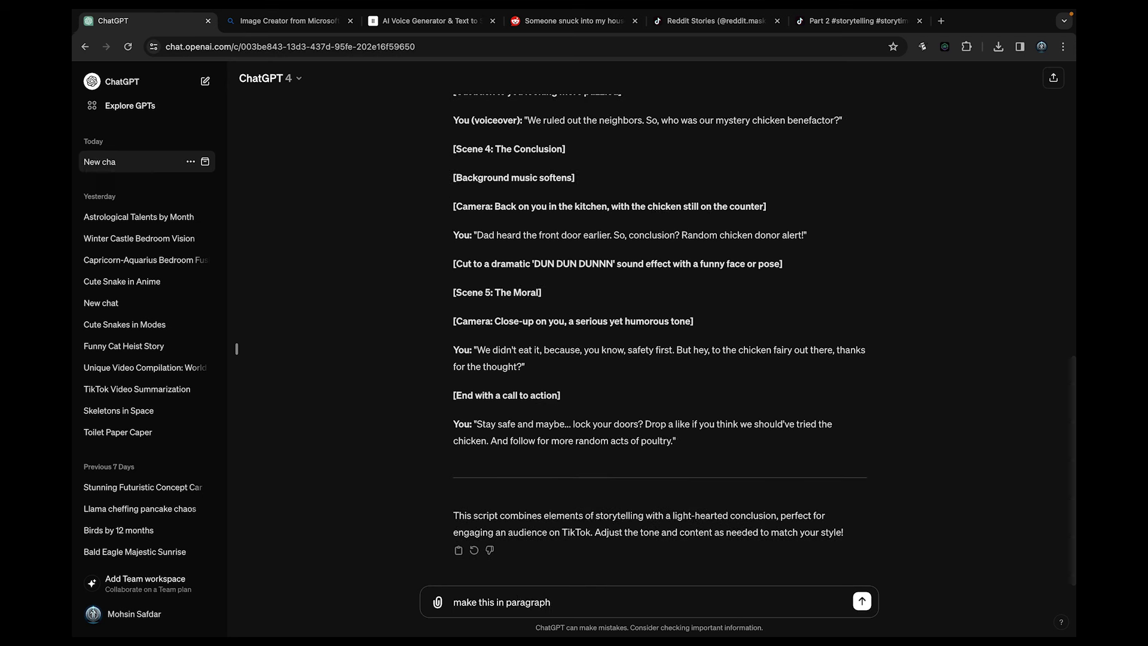
pyautogui.press('Return')
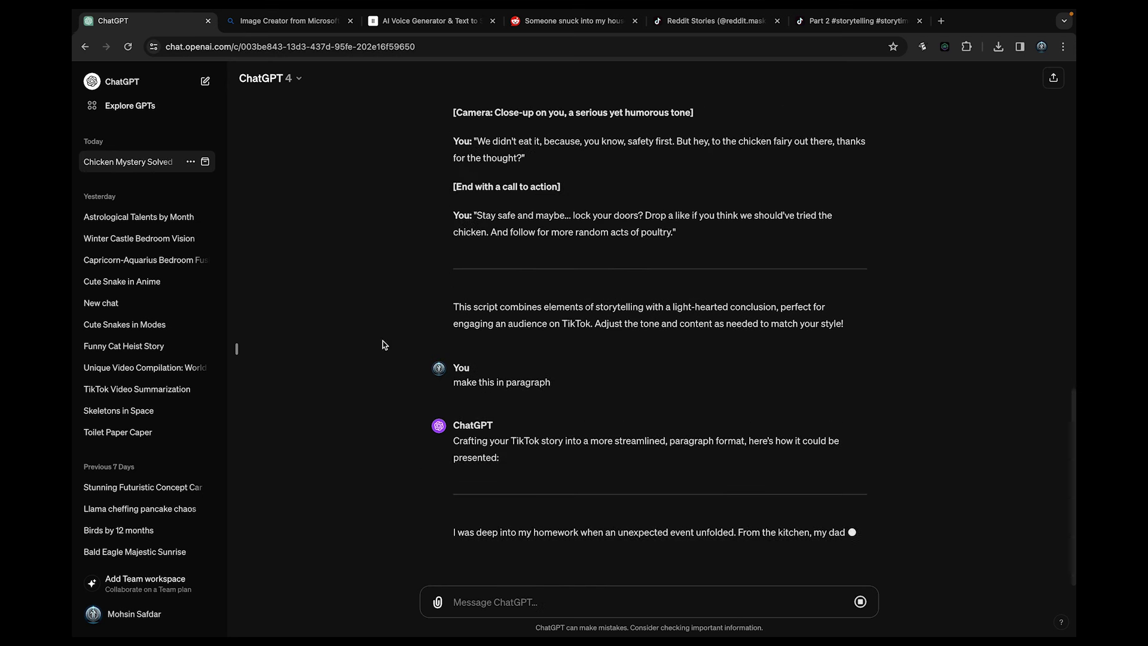
pyautogui.click(279, 81)
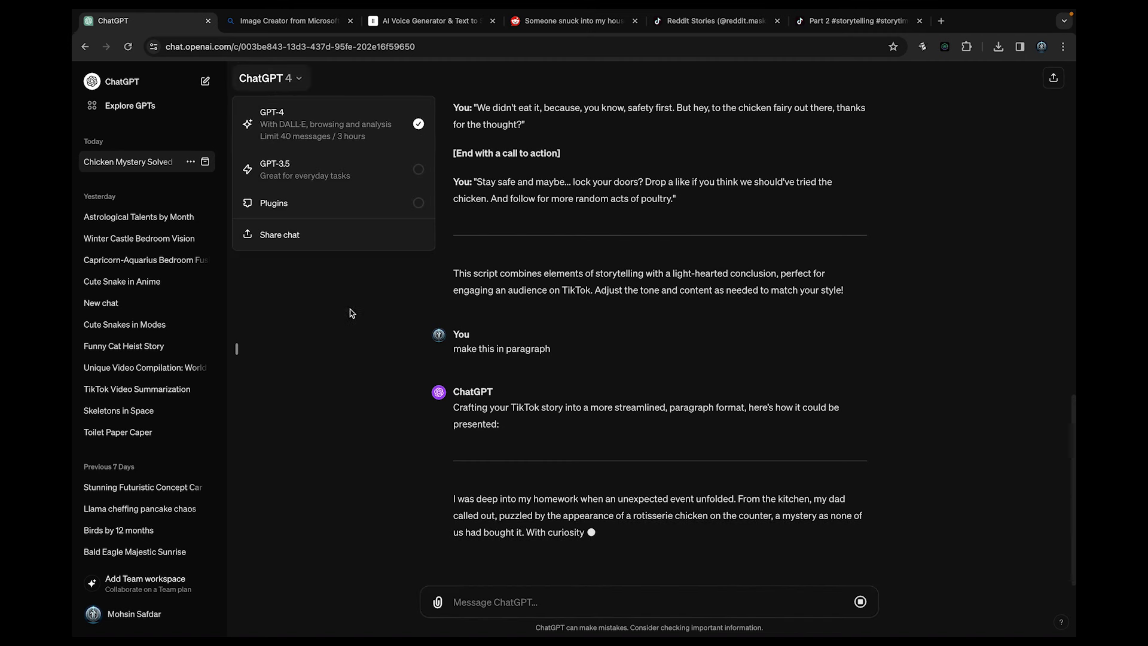
pyautogui.click(417, 421)
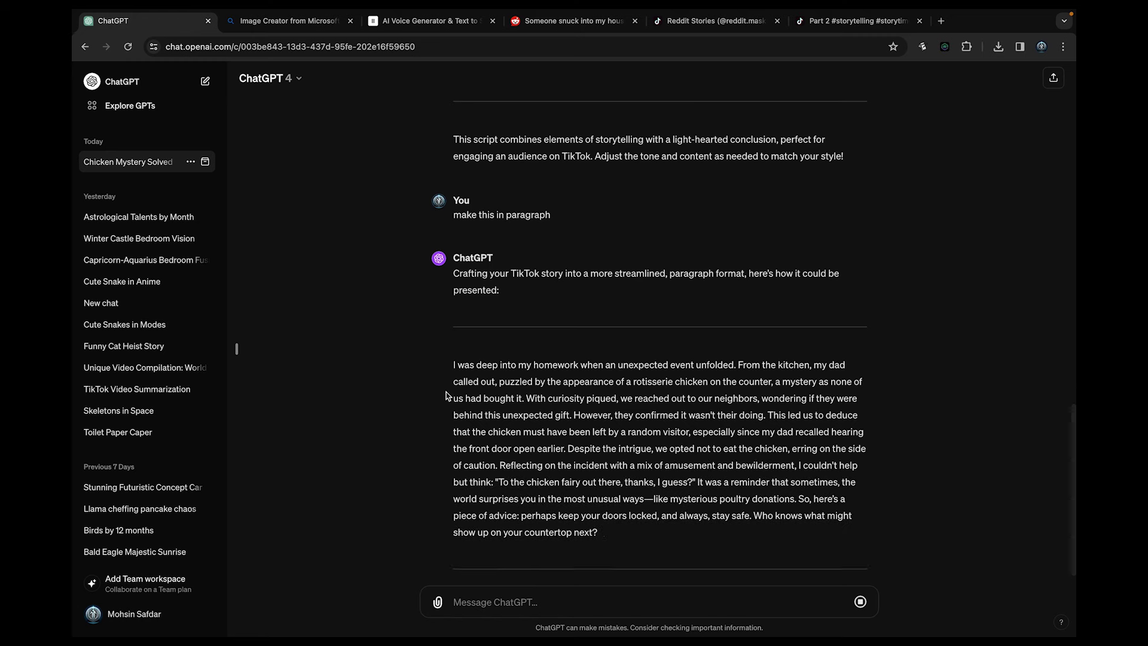
# - Copy the paragraph version of the story from the reply and paste it as the text-to-speech text in ElevenLabs
pyautogui.moveTo(603, 440); pyautogui.dragTo(457, 257)
pyautogui.hotkey('ctrl', 'c')
pyautogui.click(422, 21)
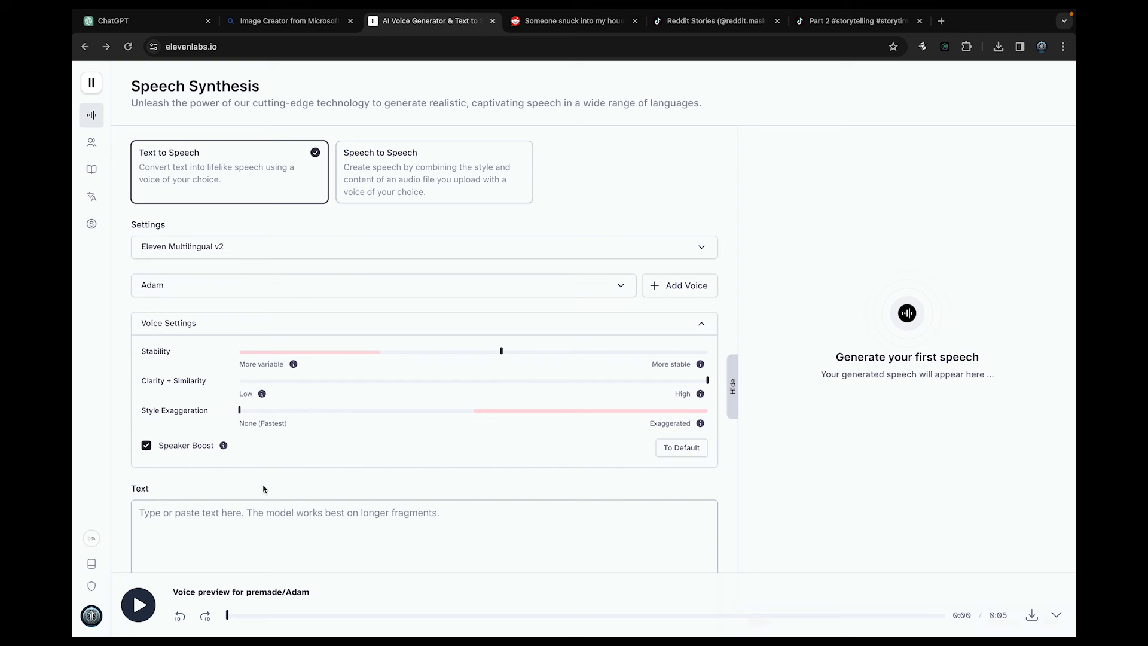
pyautogui.scroll(-2, 265, 486)
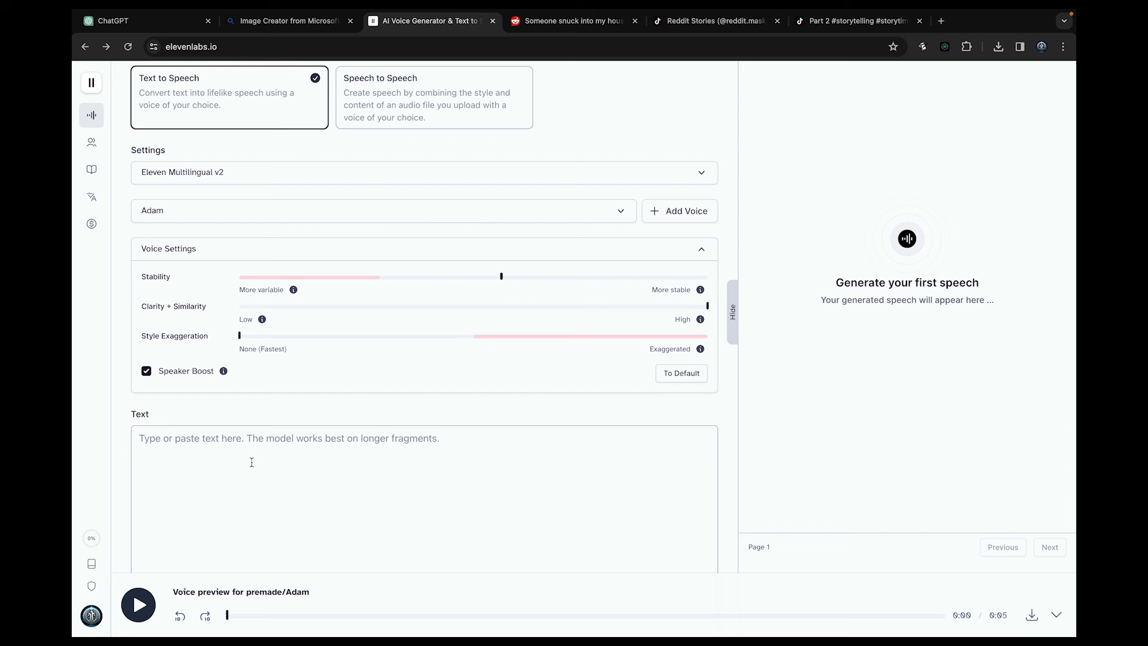
pyautogui.click(251, 462)
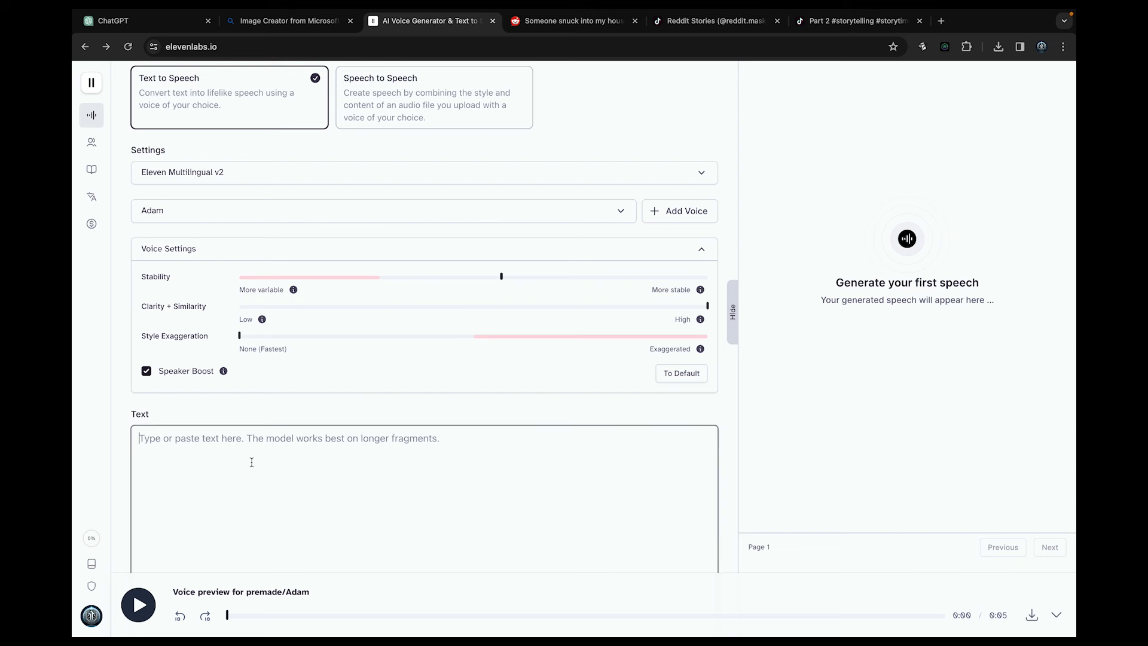
pyautogui.hotkey('ctrl', 'v')
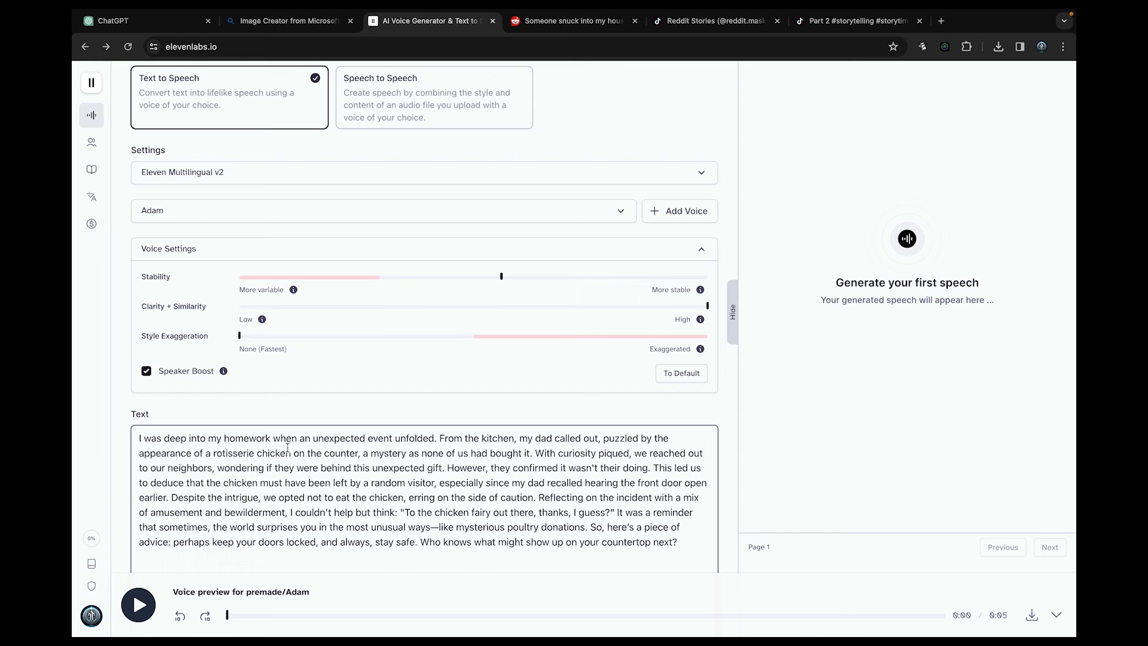
# - Generate the voiceover from the pasted story text
pyautogui.scroll(-4, 288, 447)
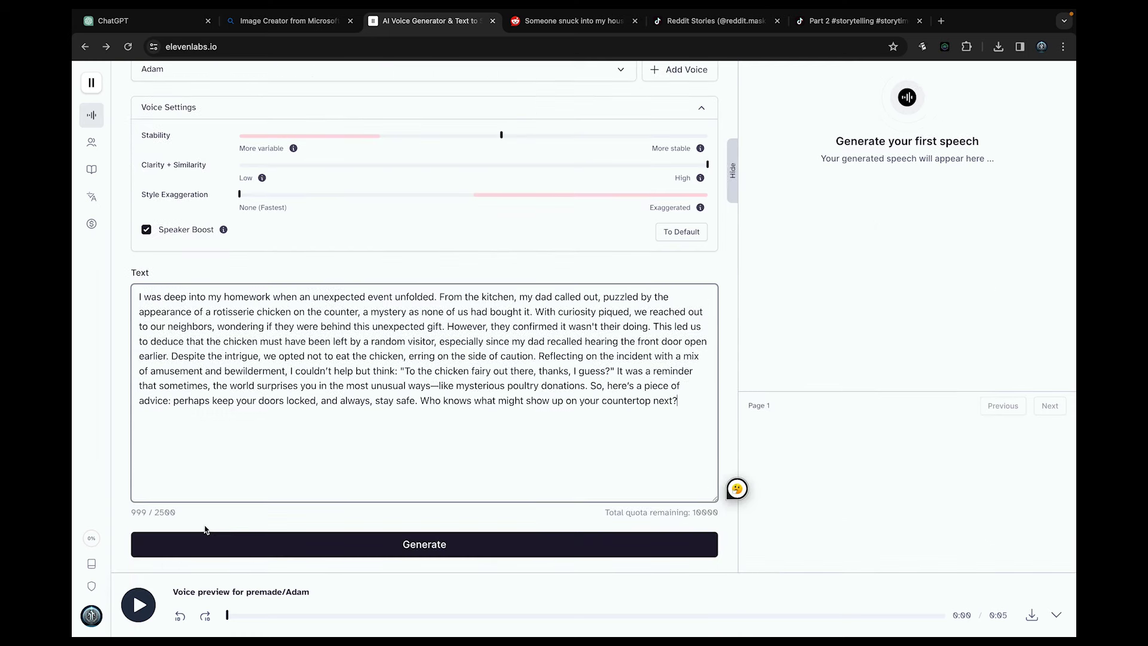
pyautogui.click(394, 549)
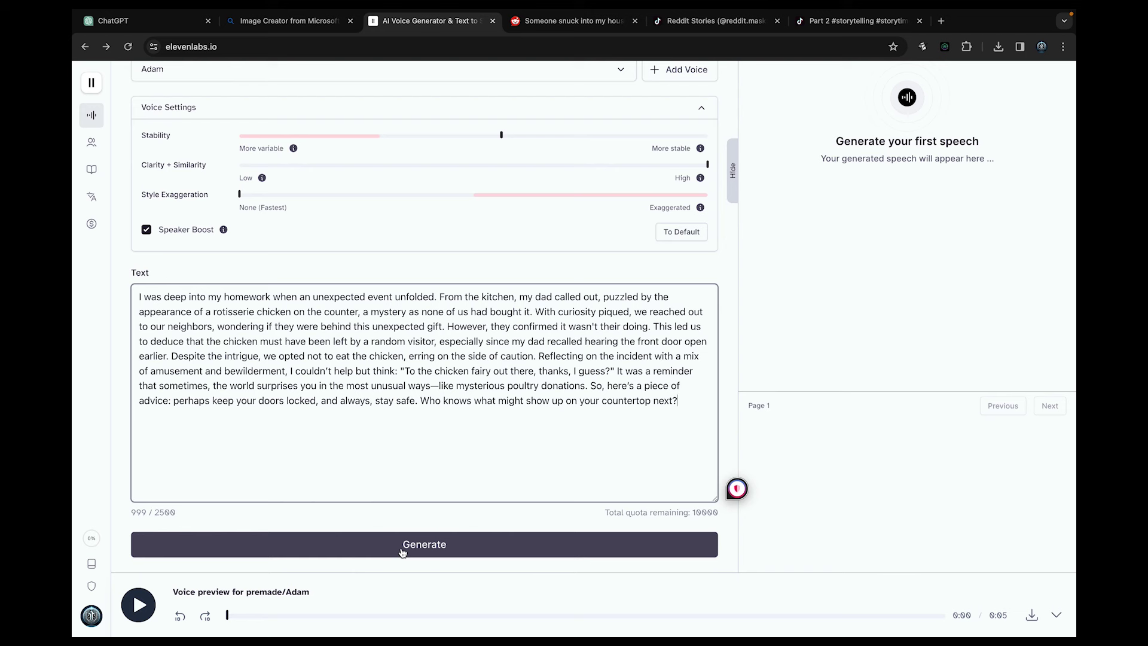
pyautogui.click(402, 550)
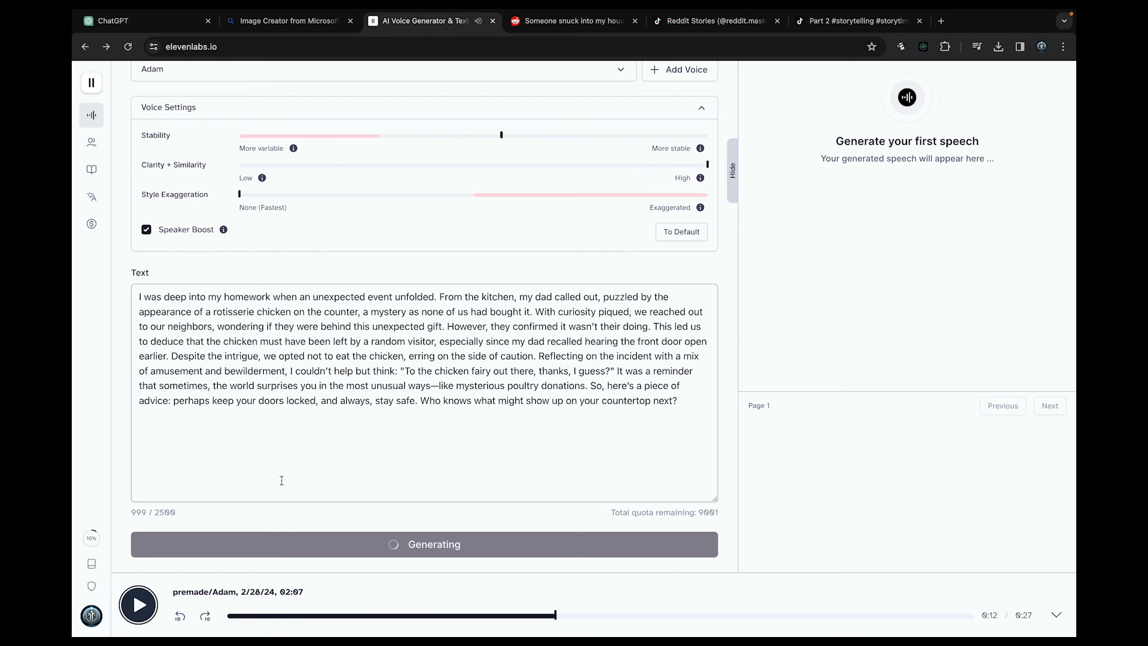
pyautogui.moveTo(81, 543)
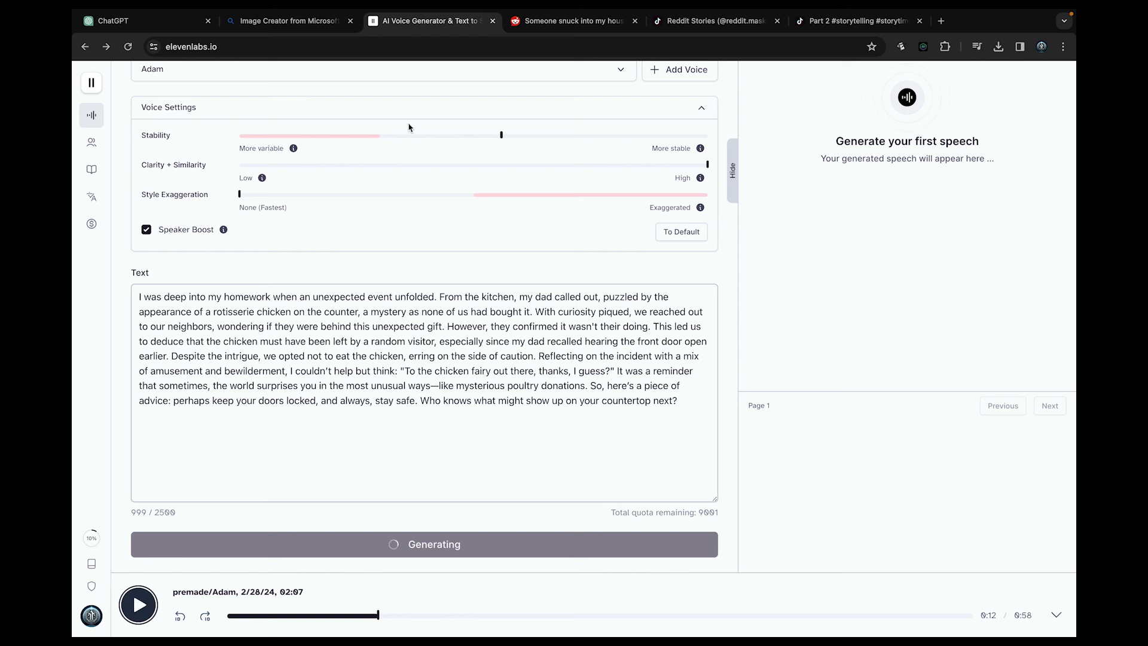
pyautogui.click(533, 25)
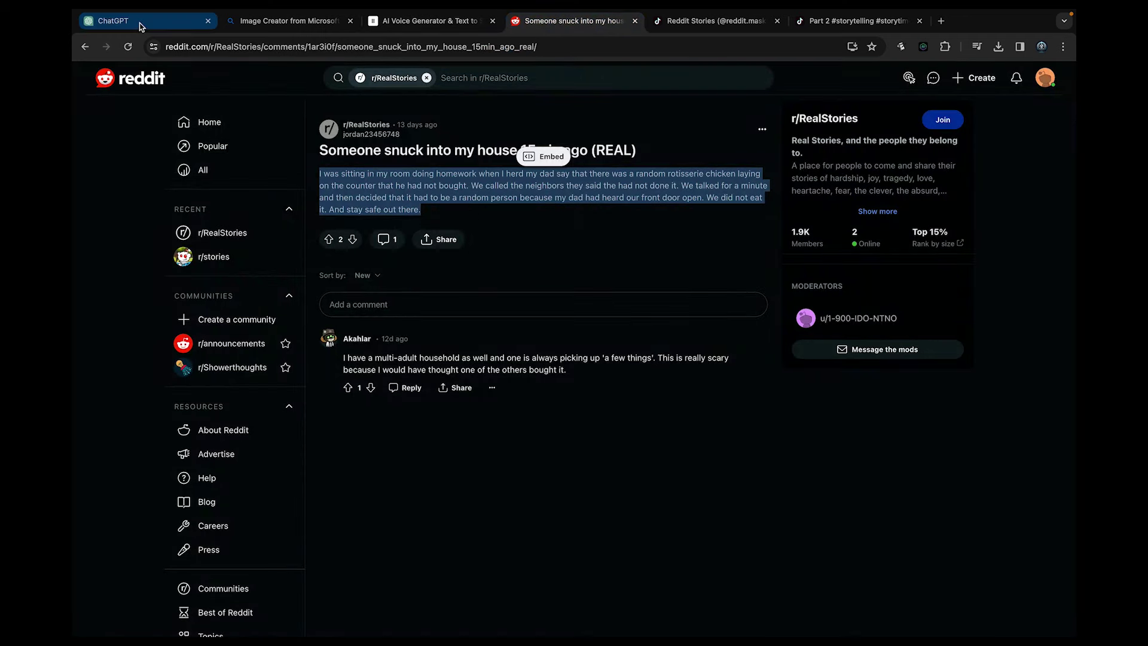
pyautogui.click(290, 23)
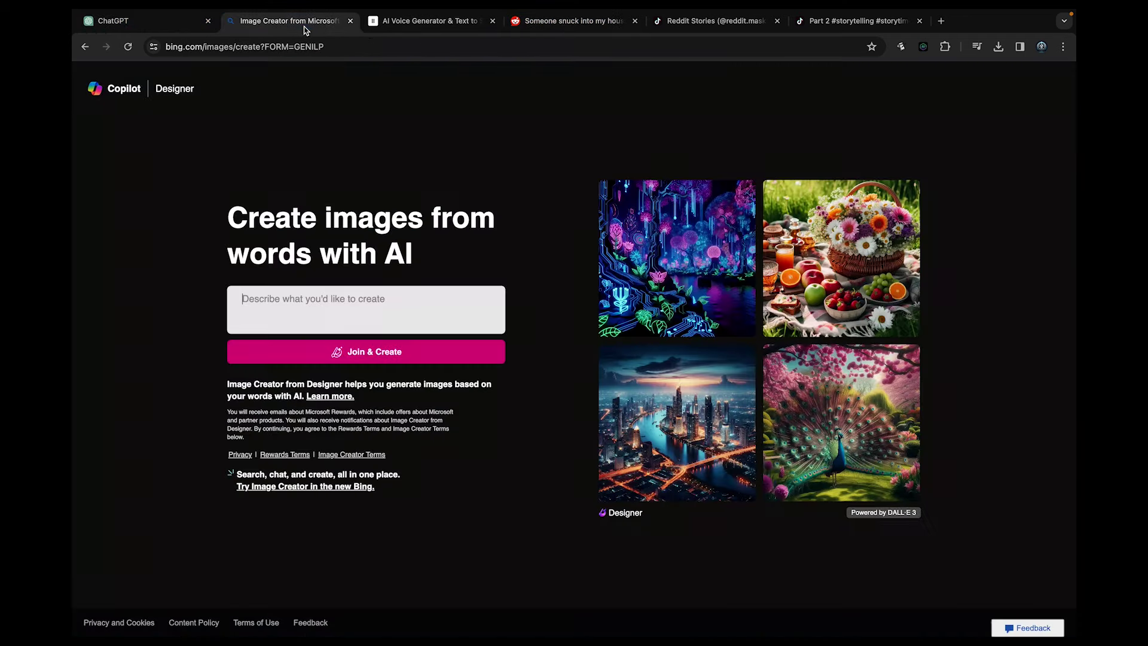
pyautogui.click(109, 24)
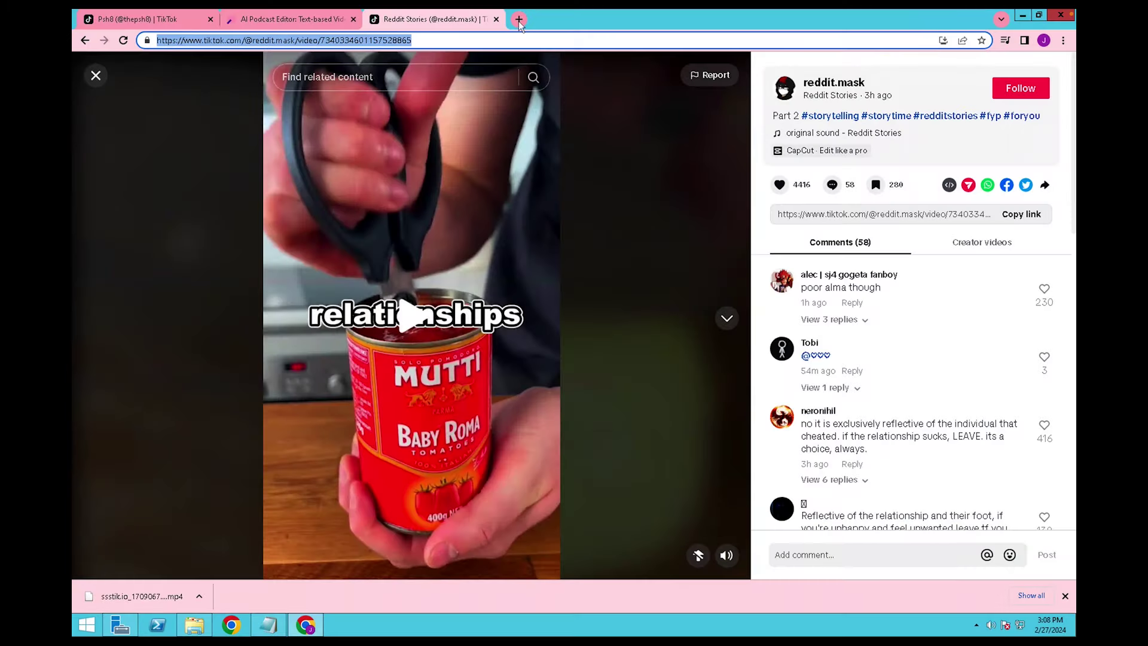
# - Find YouTube through a Google search in a new browser tab and open its home page
pyautogui.click(518, 21)
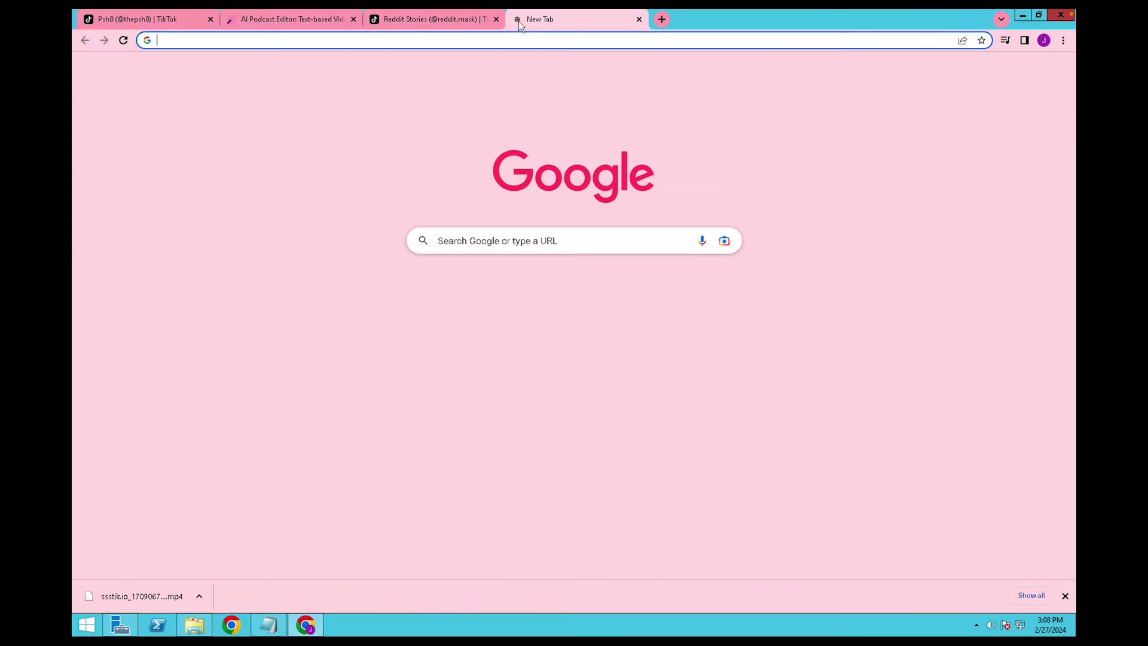
pyautogui.write('youtube')
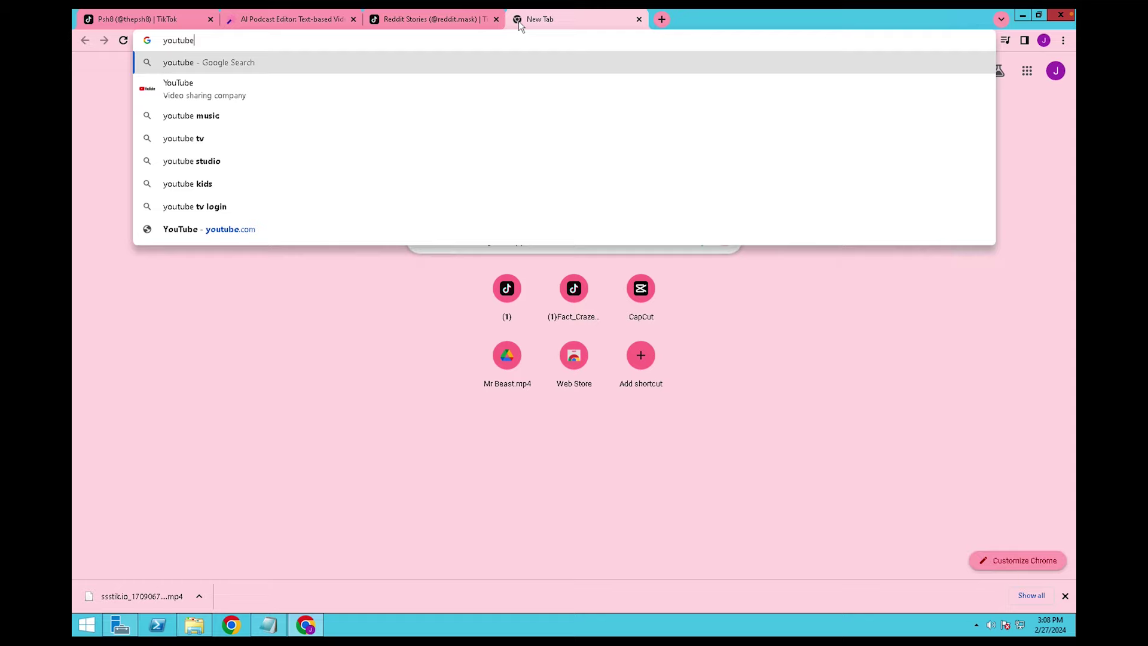
pyautogui.press('Return')
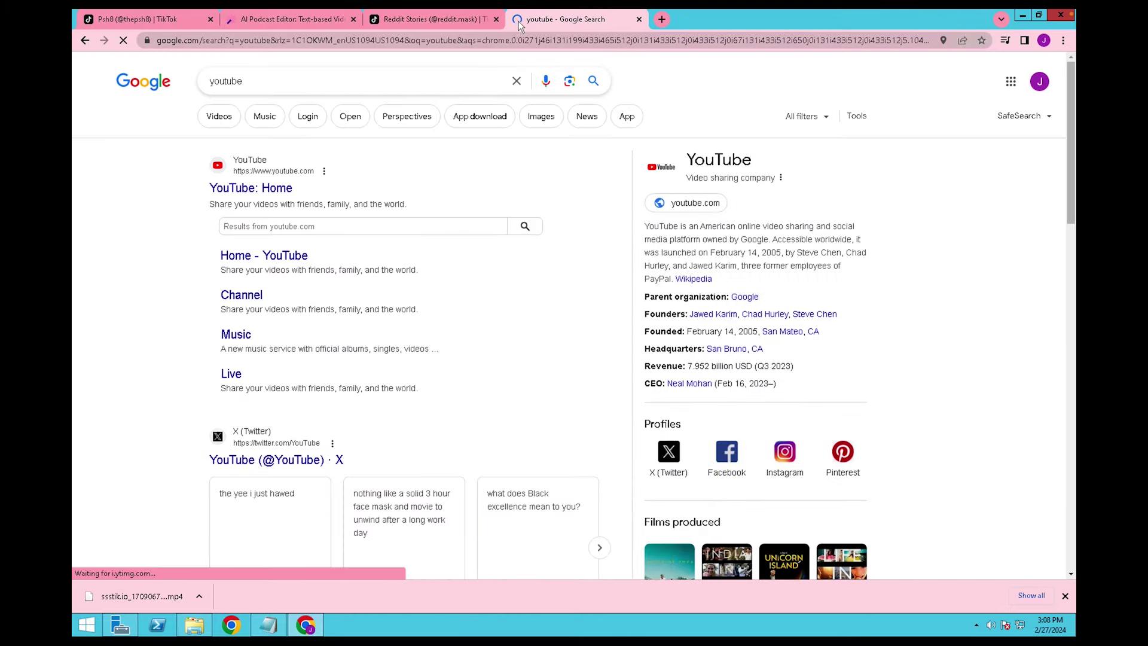
pyautogui.click(269, 188)
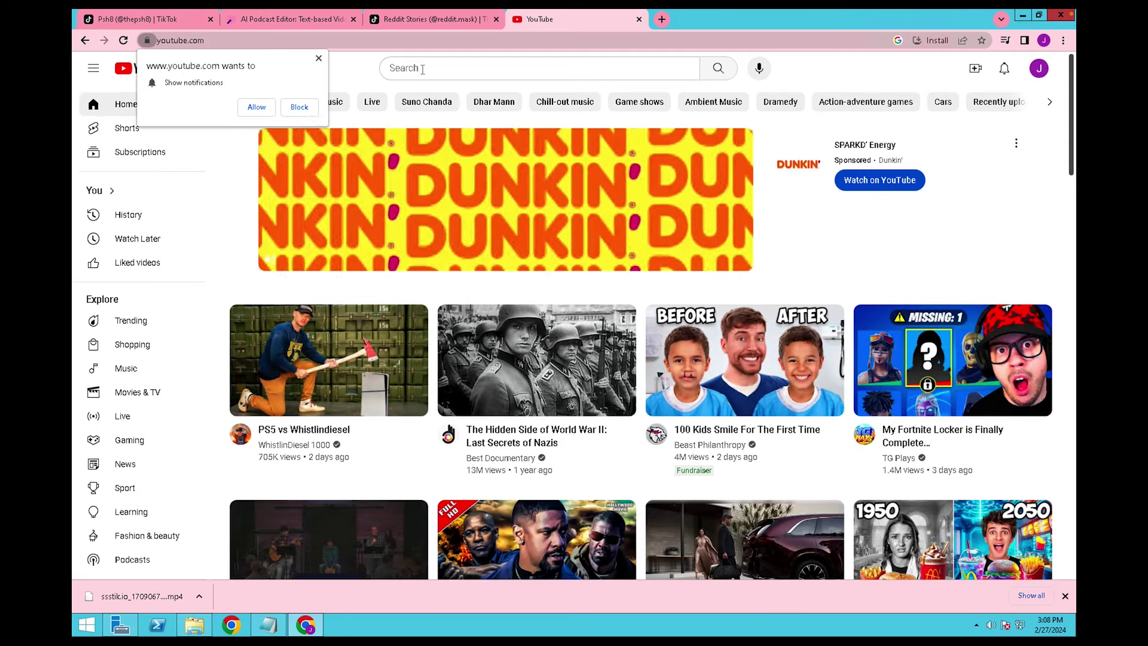
# - Search YouTube for "minecraft parkour gameplay 2.0", play "14 Minutes Minecraft Parkour Gameplay [Free to Use] [Download]", and dismiss the YouTube TV offer
pyautogui.click(441, 68)
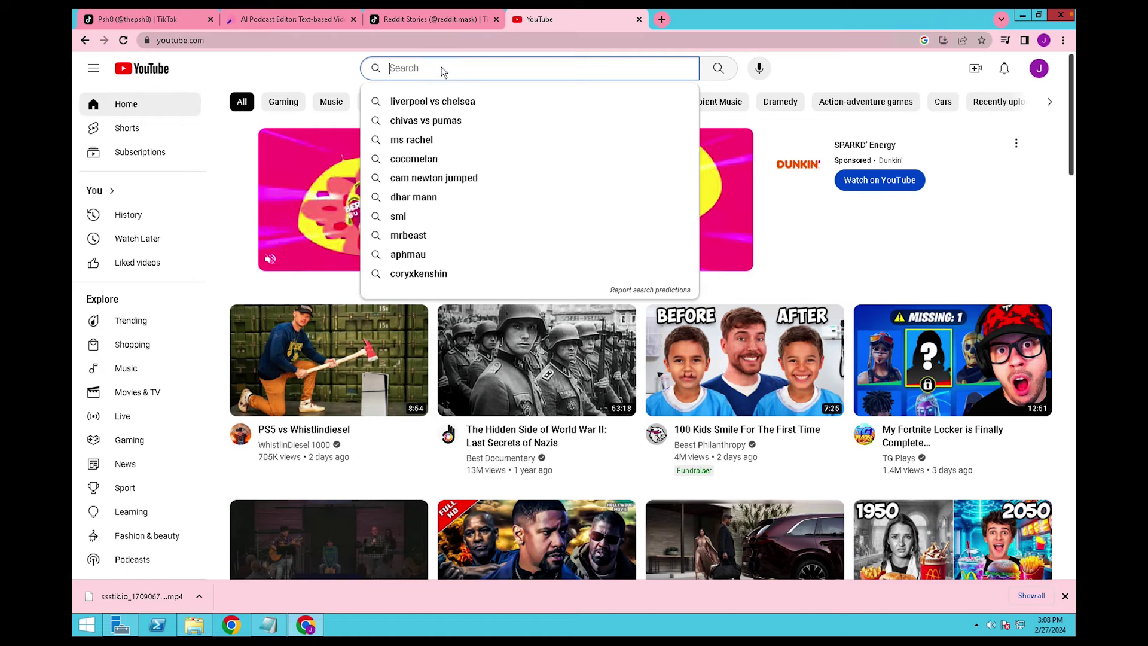
pyautogui.write('mine craft')
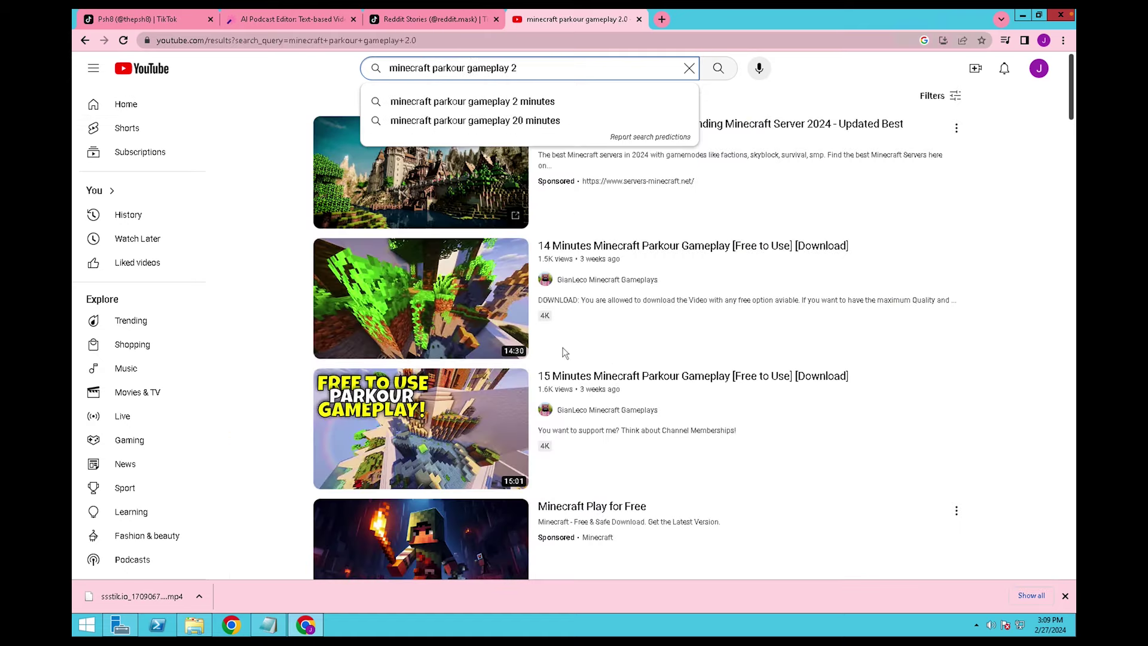
pyautogui.moveTo(470, 293)
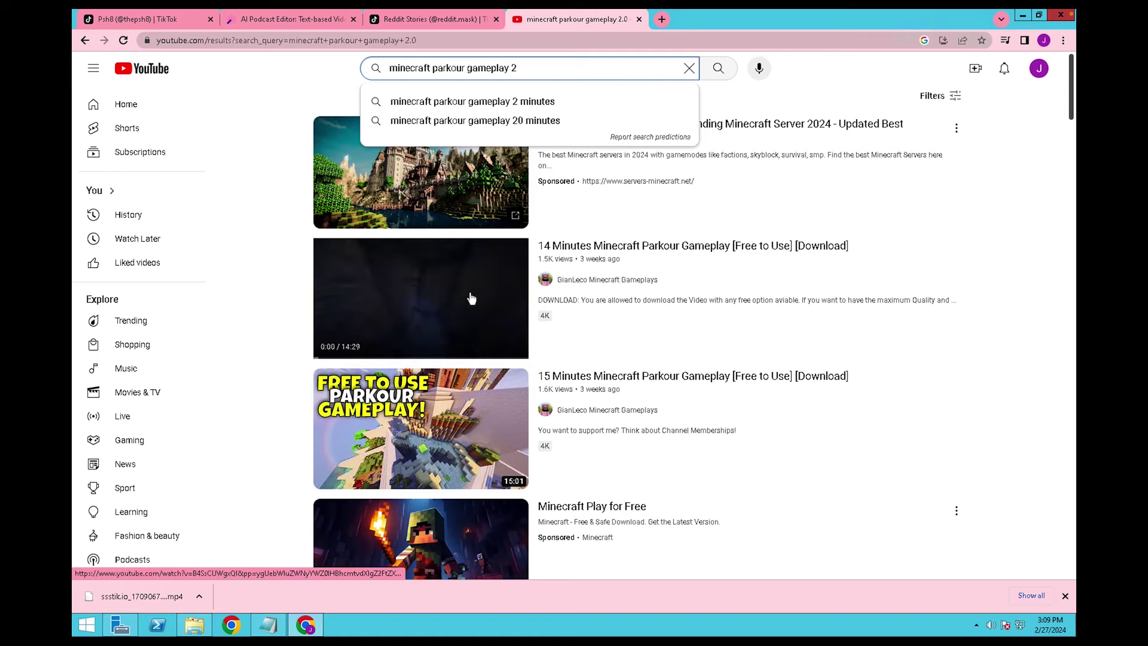
pyautogui.click(471, 297)
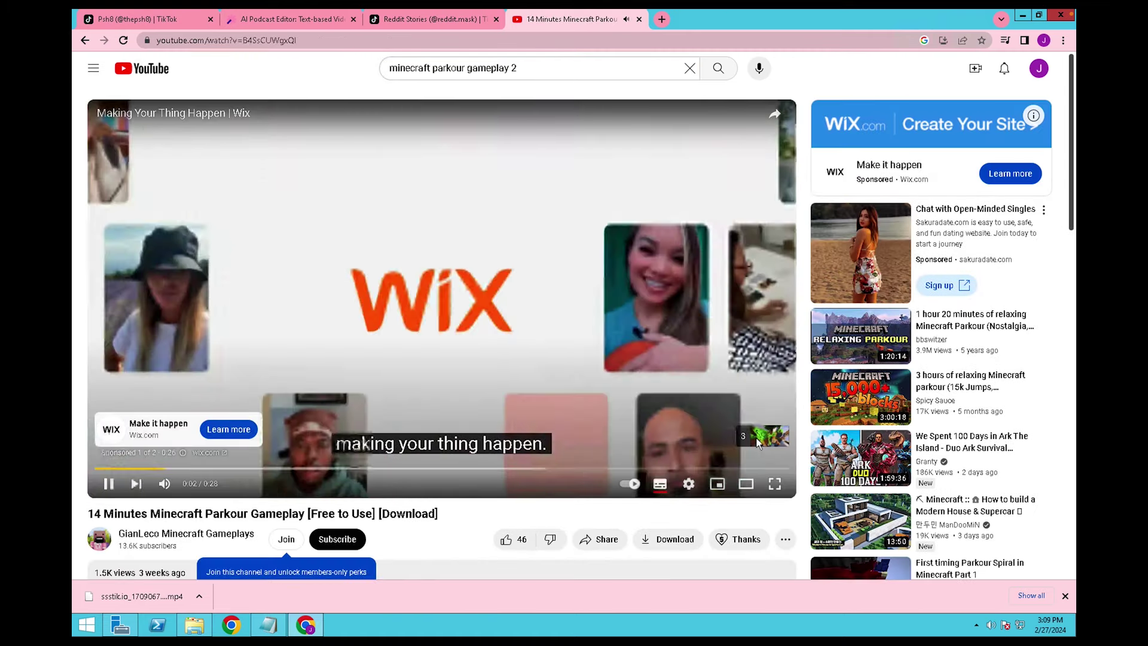
pyautogui.click(756, 418)
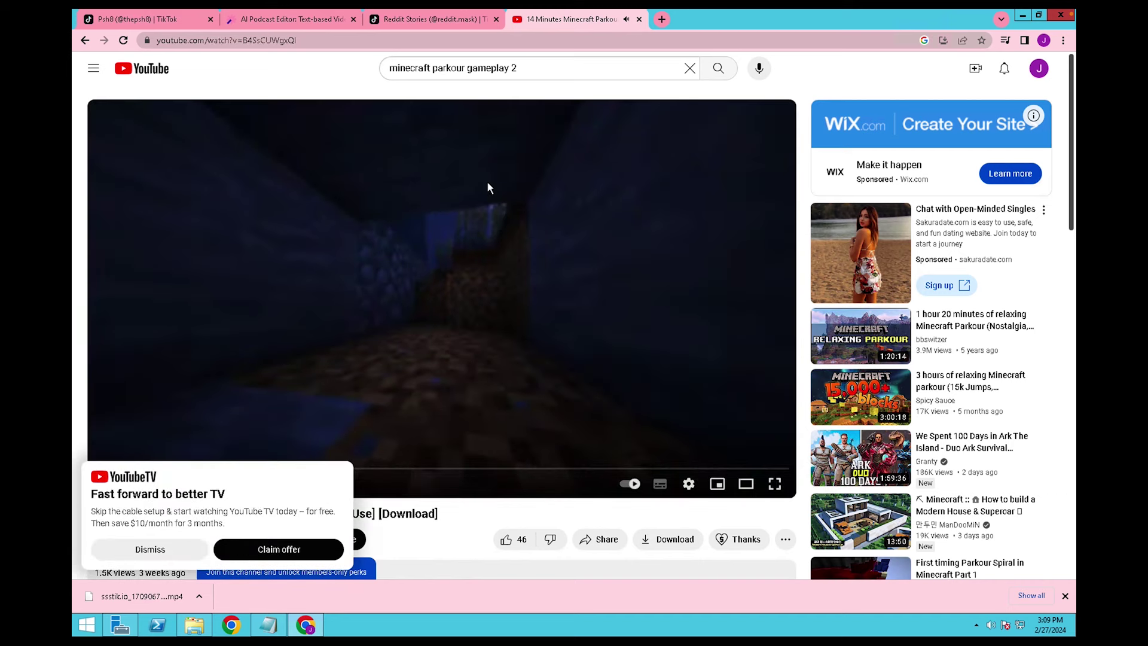
pyautogui.click(185, 545)
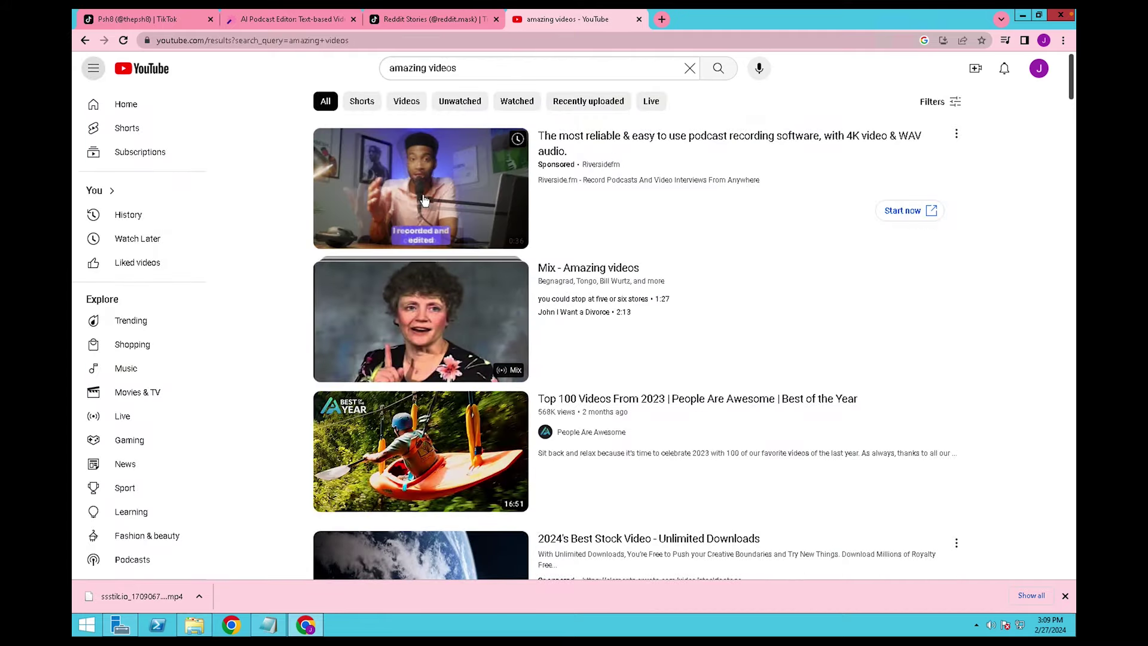
# - Look through the "amazing videos" search results for possible background footage
pyautogui.scroll(-5, 293, 264)
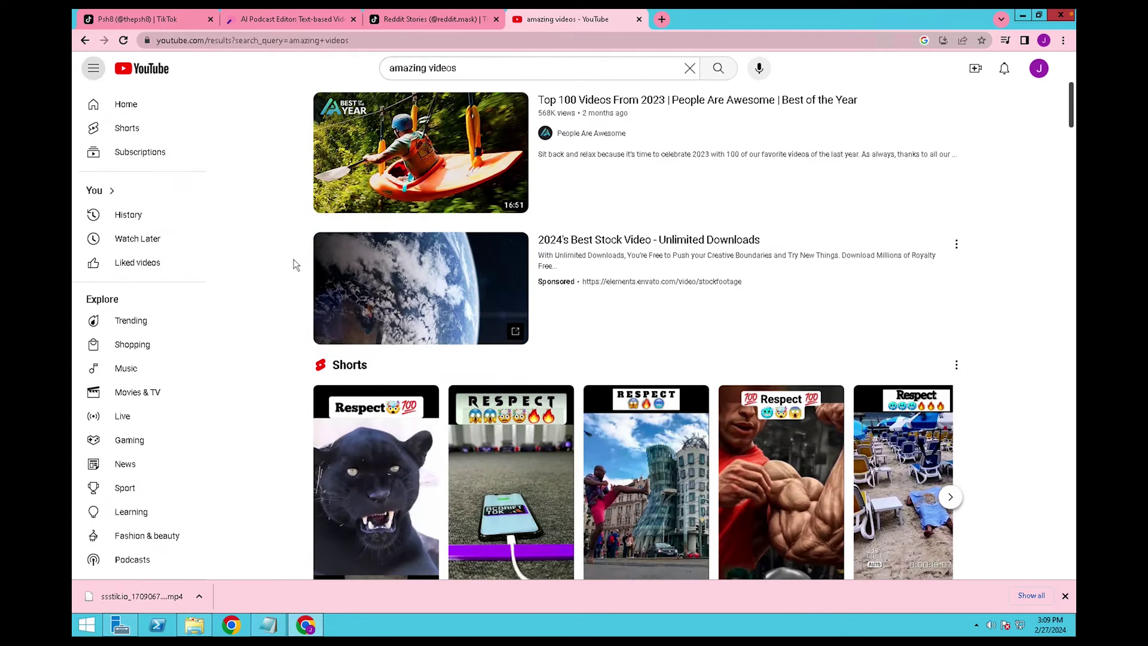
pyautogui.scroll(-4, 293, 264)
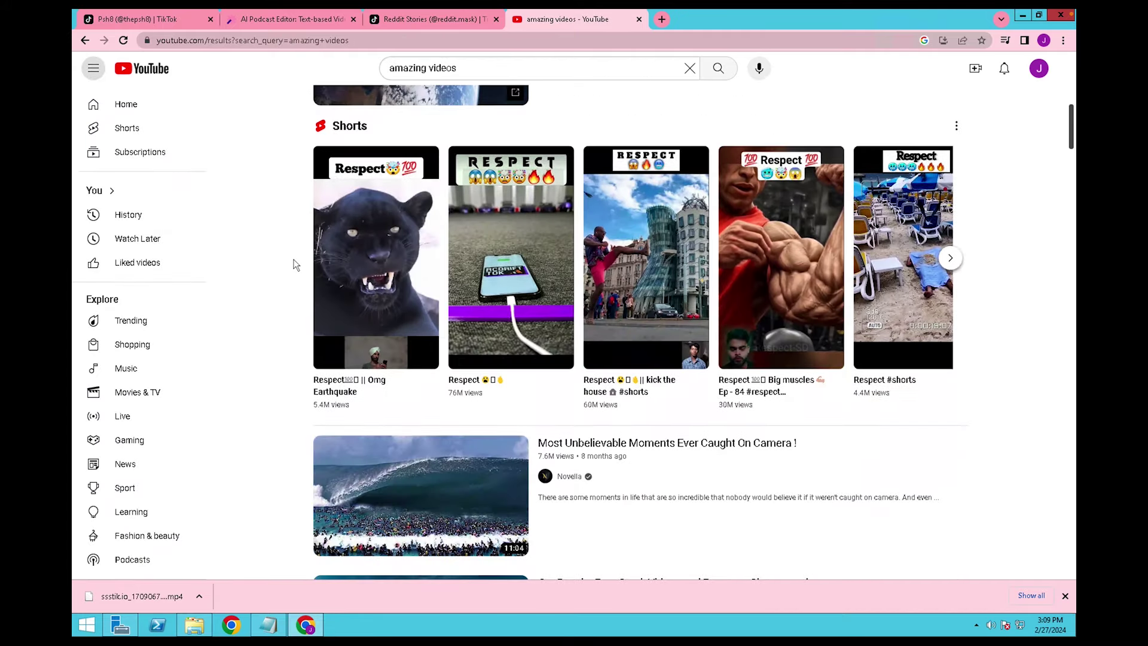
pyautogui.scroll(-4, 292, 264)
pyautogui.scroll(-3, 295, 263)
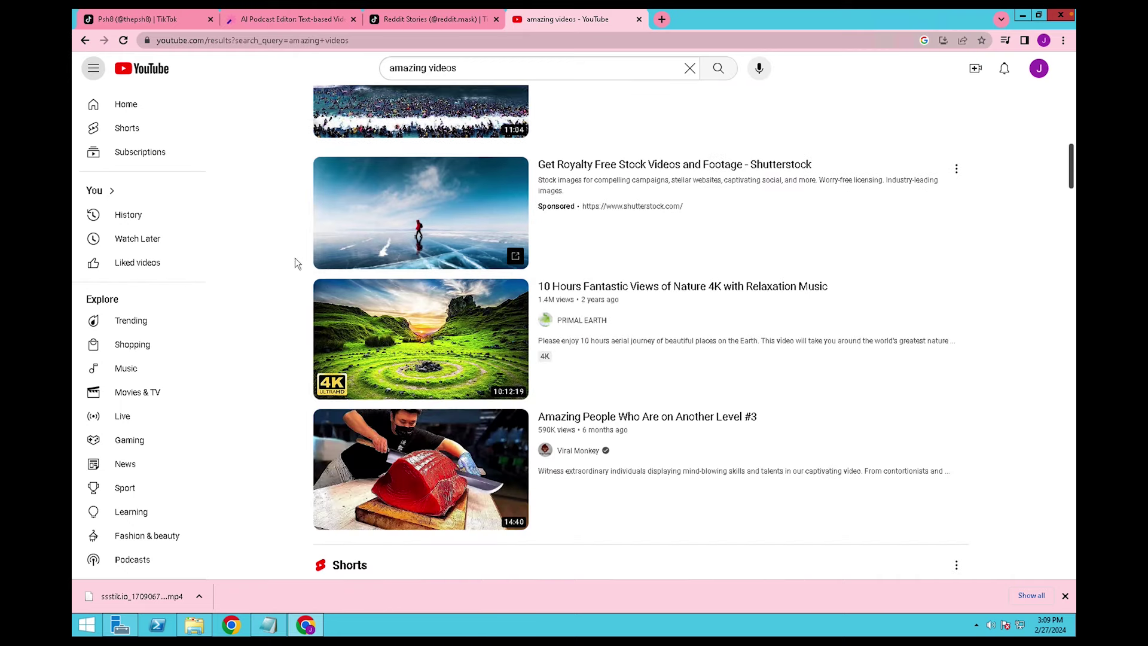
pyautogui.scroll(-2, 429, 219)
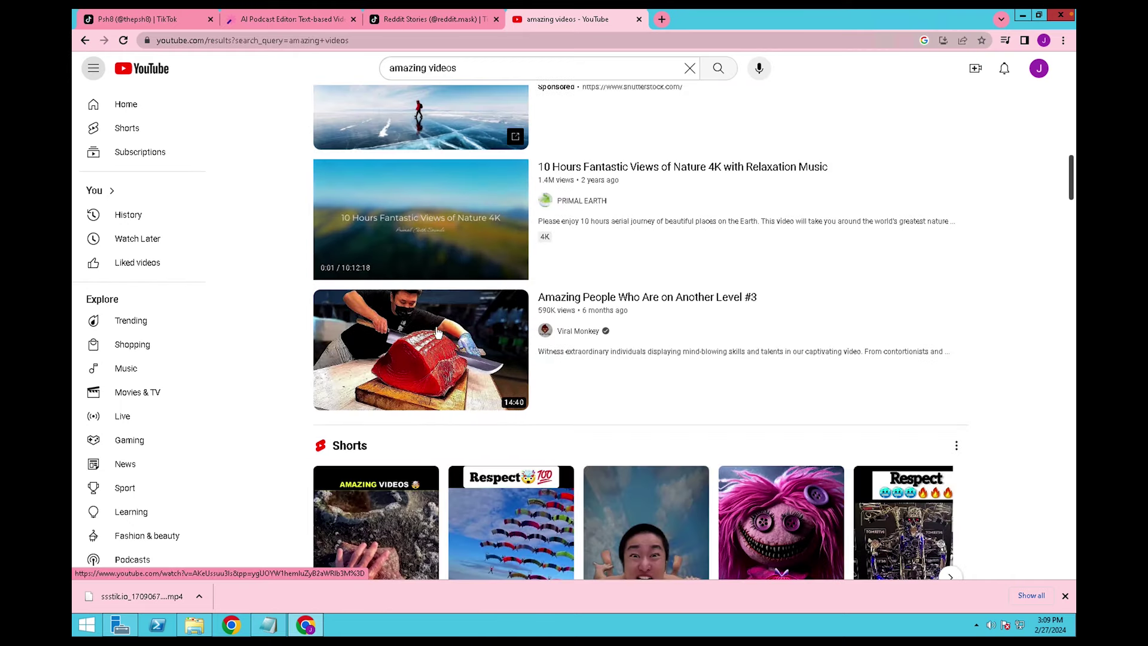
pyautogui.scroll(-5, 438, 346)
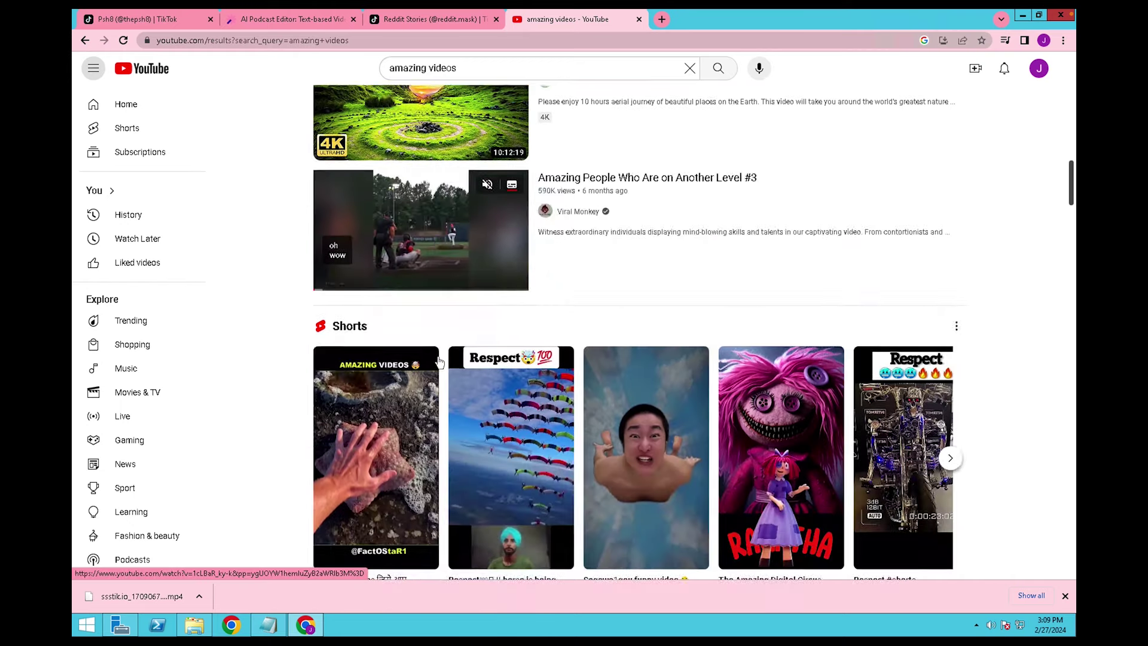
pyautogui.scroll(-2, 439, 362)
# - Search YouTube for "amazing satisfying video" and look through the results for background footage
pyautogui.tripleClick(532, 68)
pyautogui.write('amazing satisfying video')
pyautogui.press('Return')
pyautogui.scroll(-15, 437, 284)
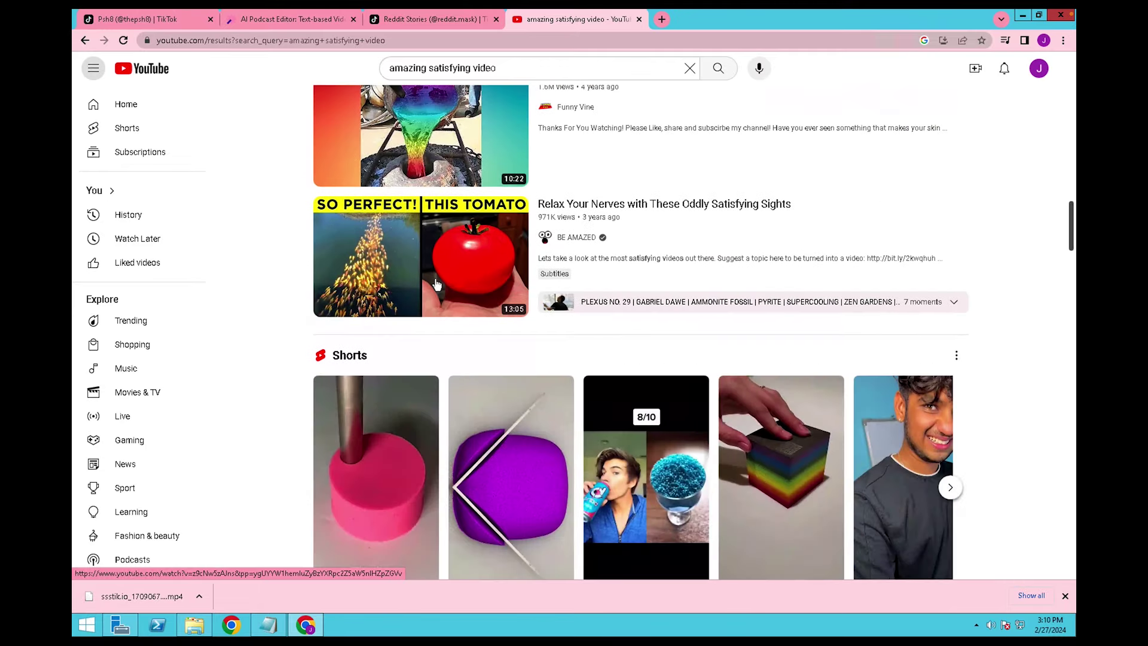
pyautogui.scroll(-4, 436, 283)
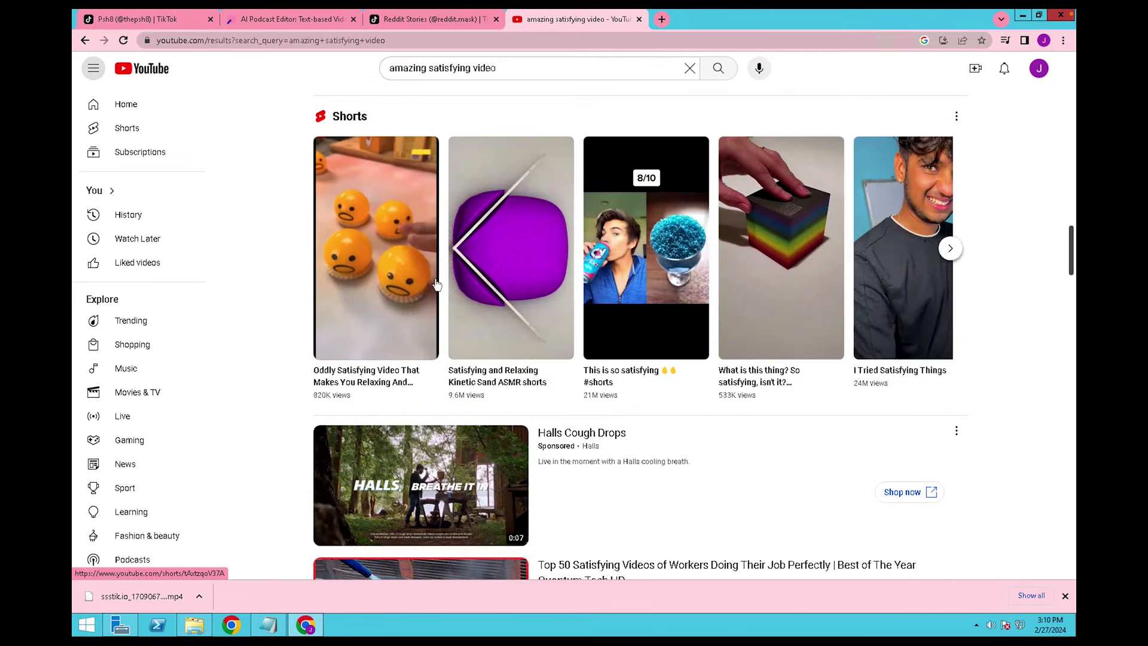
pyautogui.scroll(-4, 477, 275)
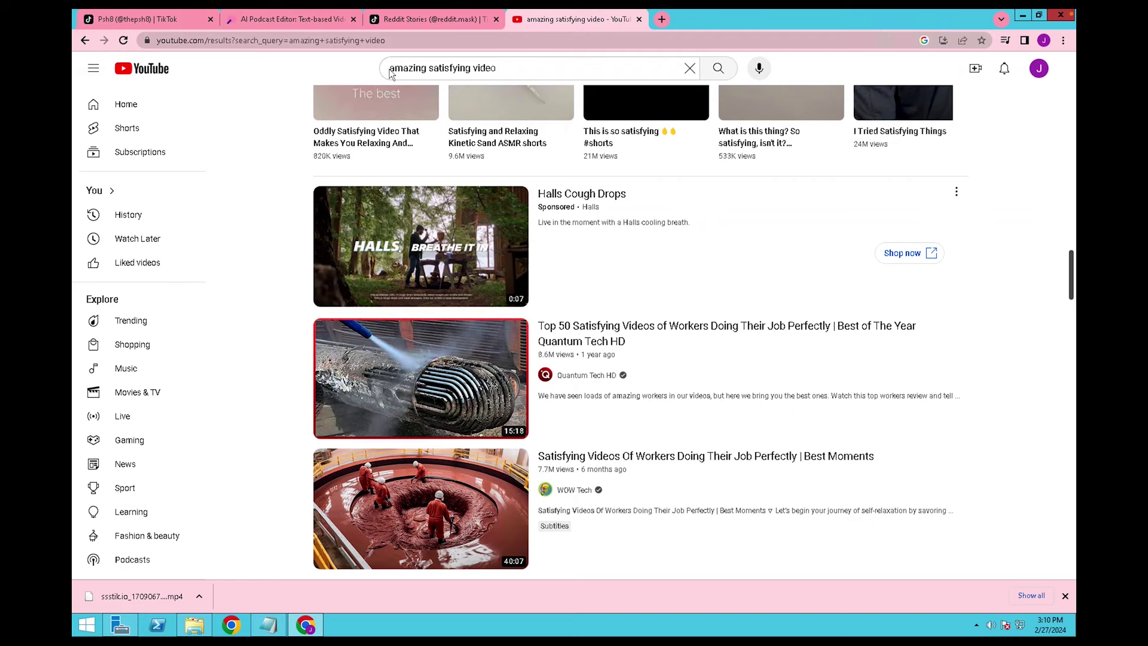
pyautogui.scroll(-15, 389, 72)
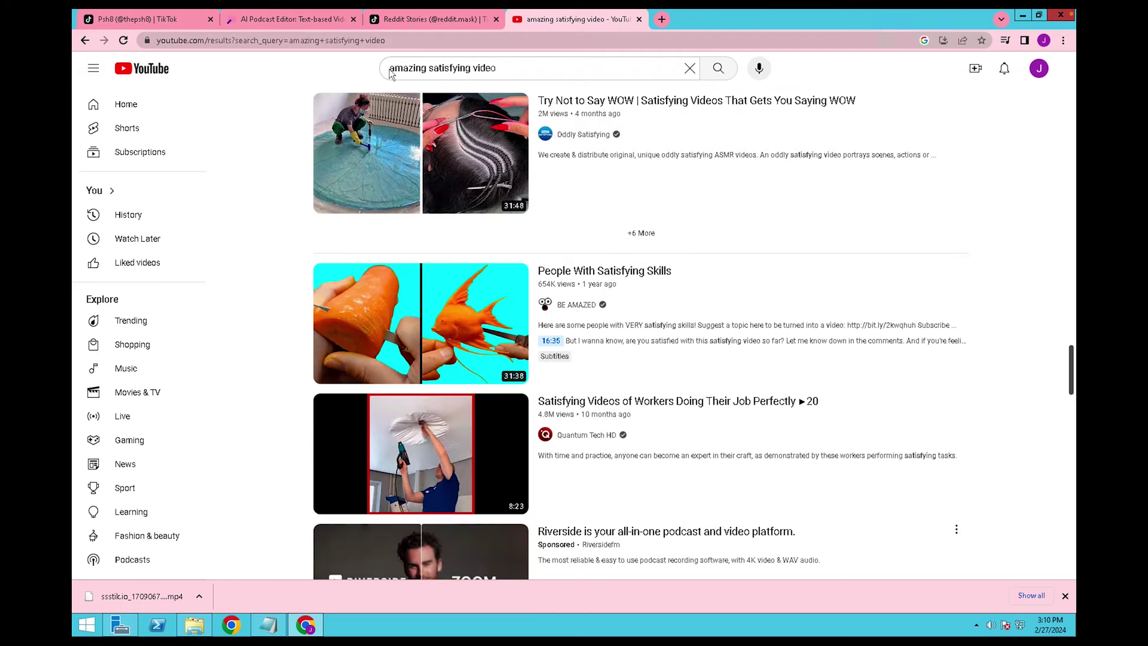
# - Refine the search to "1 hour amazing satisfying video" and open the "1 Hour Satisfying Video Under Relaxing Deep Sleep Music" result
pyautogui.click(390, 68)
pyautogui.write('1 hour')
pyautogui.click(717, 69)
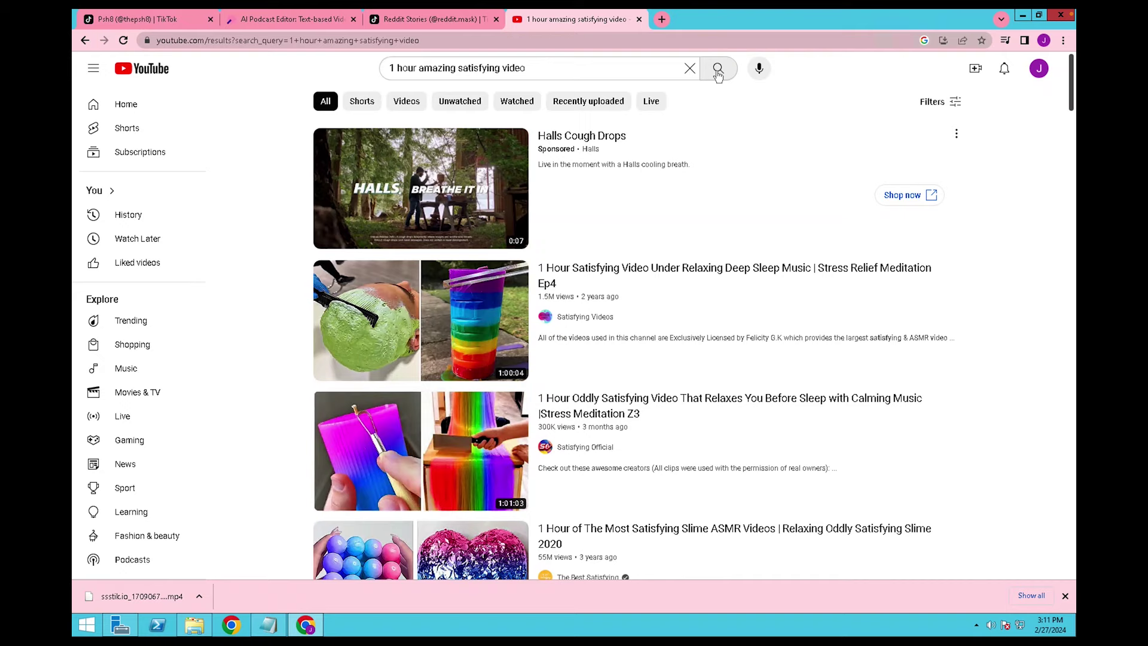
pyautogui.click(482, 283)
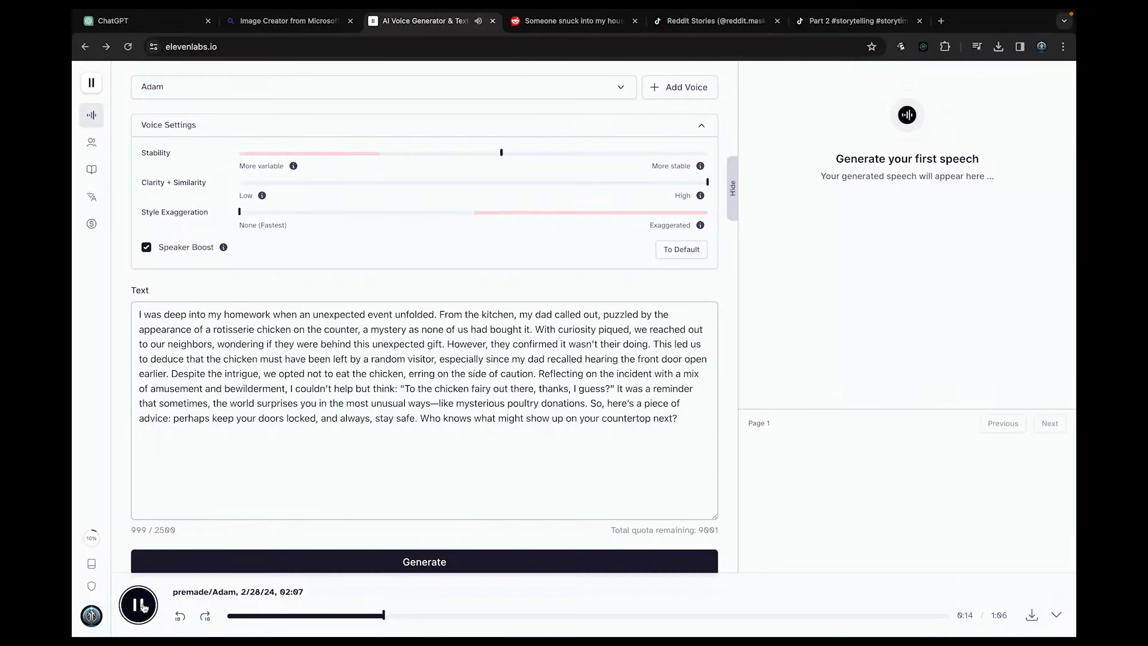
# - Download the generated ElevenLabs voiceover, switch to CapCut, and place the curry leaves clip on the timeline above the voiceover
pyautogui.click(1031, 615)
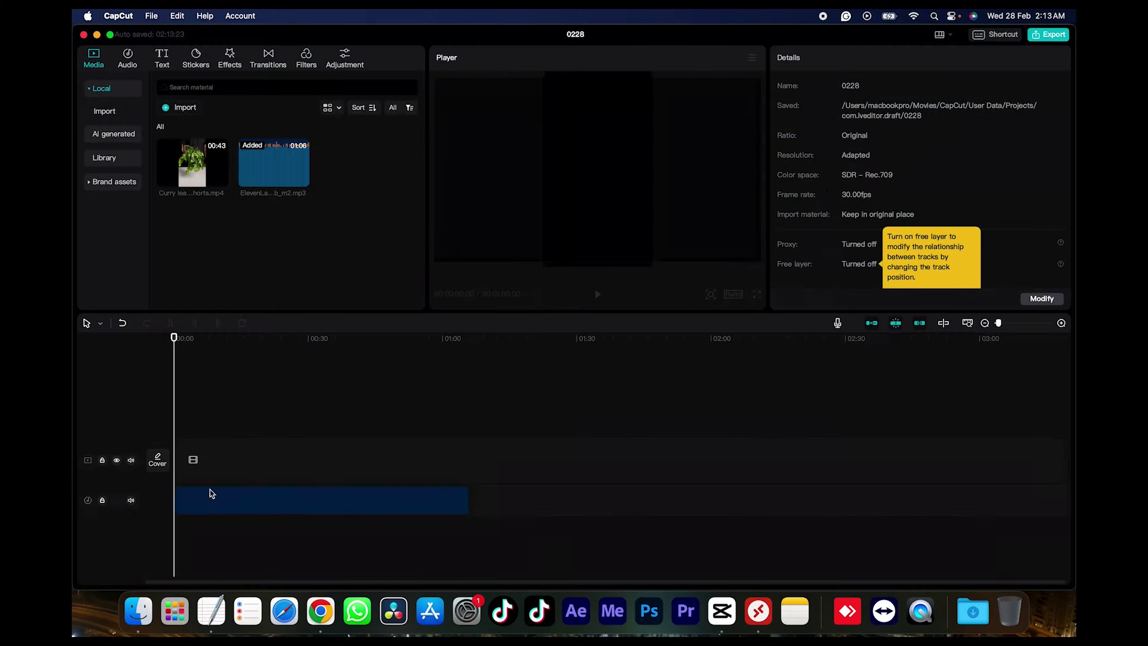
pyautogui.moveTo(208, 517); pyautogui.dragTo(207, 517)
pyautogui.moveTo(219, 176); pyautogui.dragTo(197, 443)
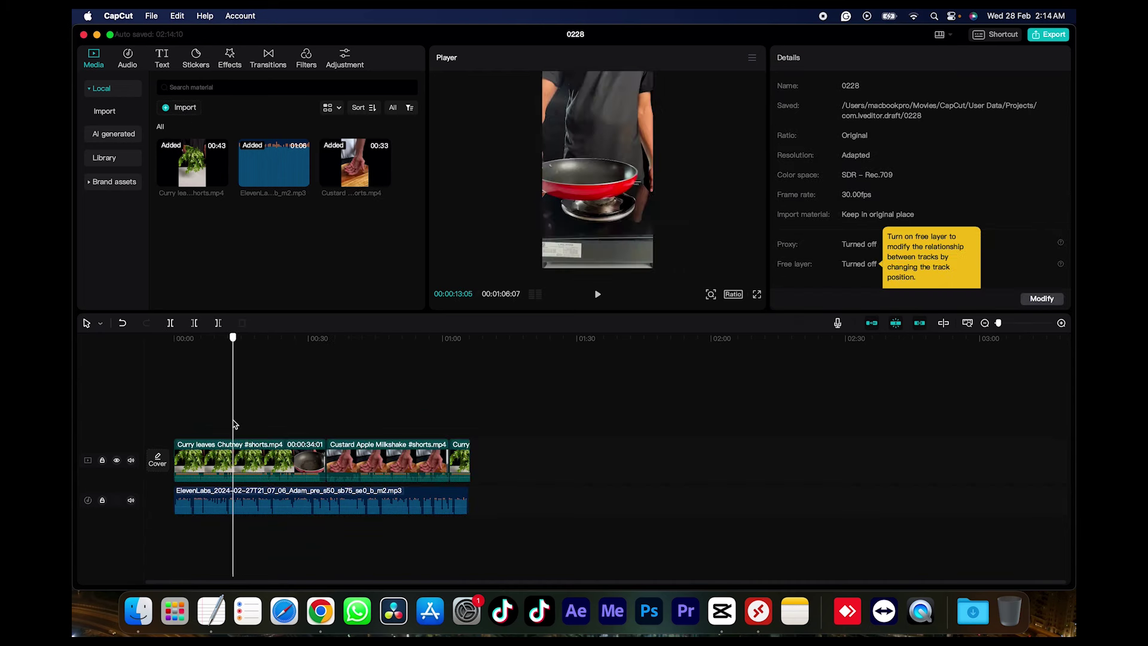
# - Extract the original audio from all three video clips on the timeline and delete the extracted audio
pyautogui.click(383, 468)
pyautogui.moveTo(383, 468); pyautogui.dragTo(445, 456)
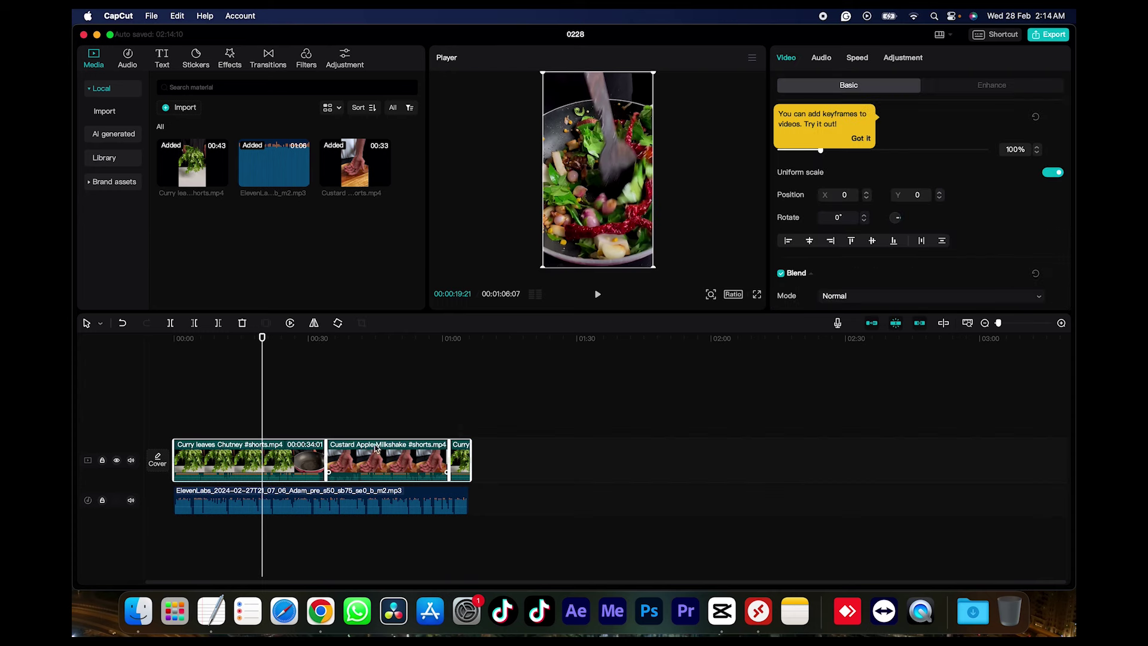
pyautogui.rightClick(360, 454)
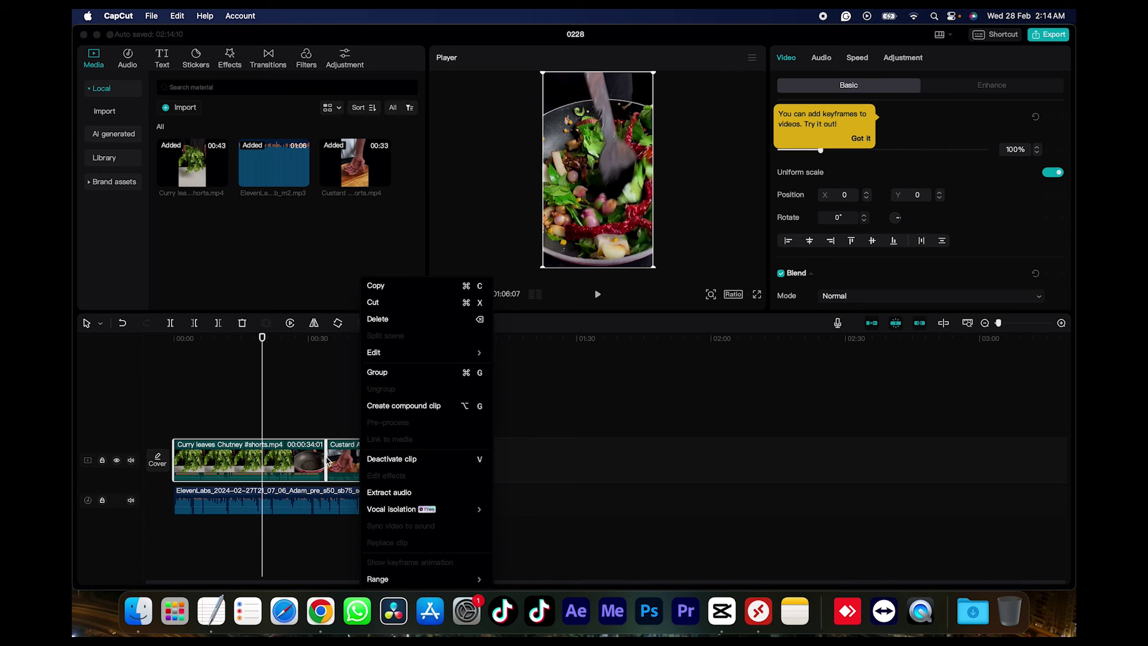
pyautogui.click(390, 492)
pyautogui.moveTo(502, 534); pyautogui.dragTo(273, 541)
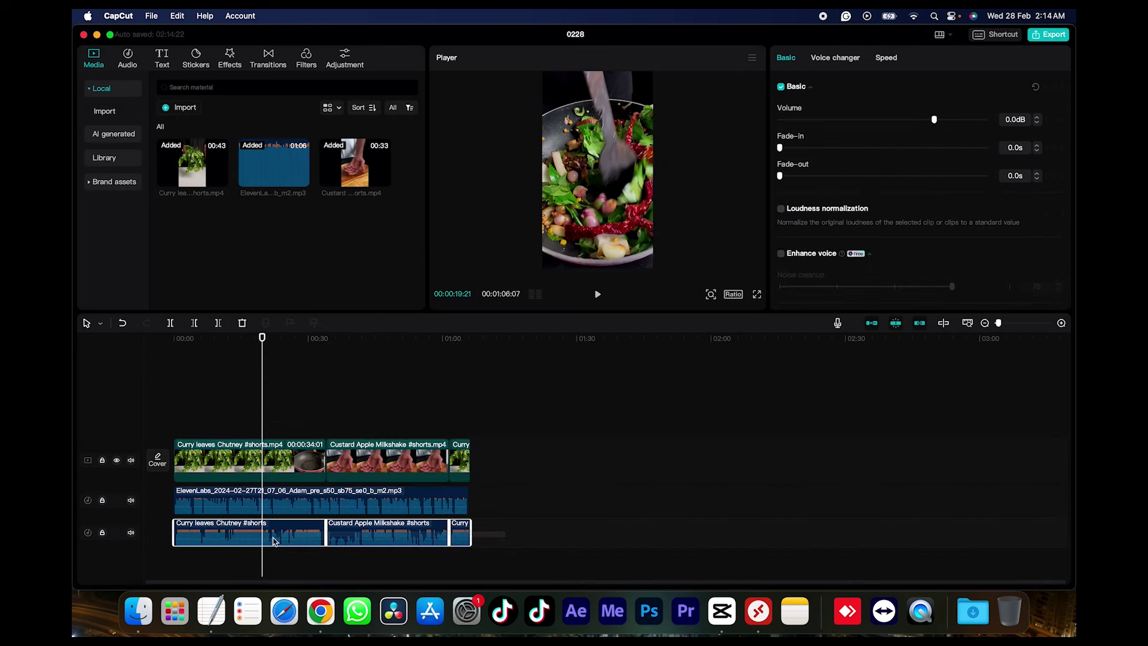
pyautogui.press('Delete')
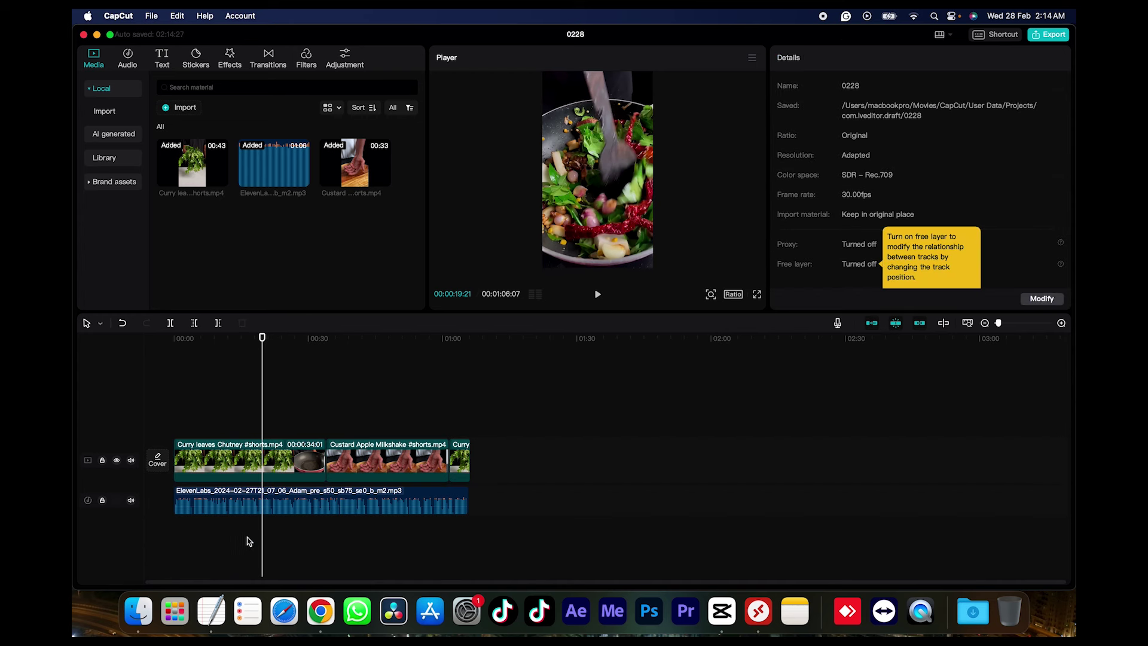
# - Create English auto captions from the voiceover track
pyautogui.click(346, 503)
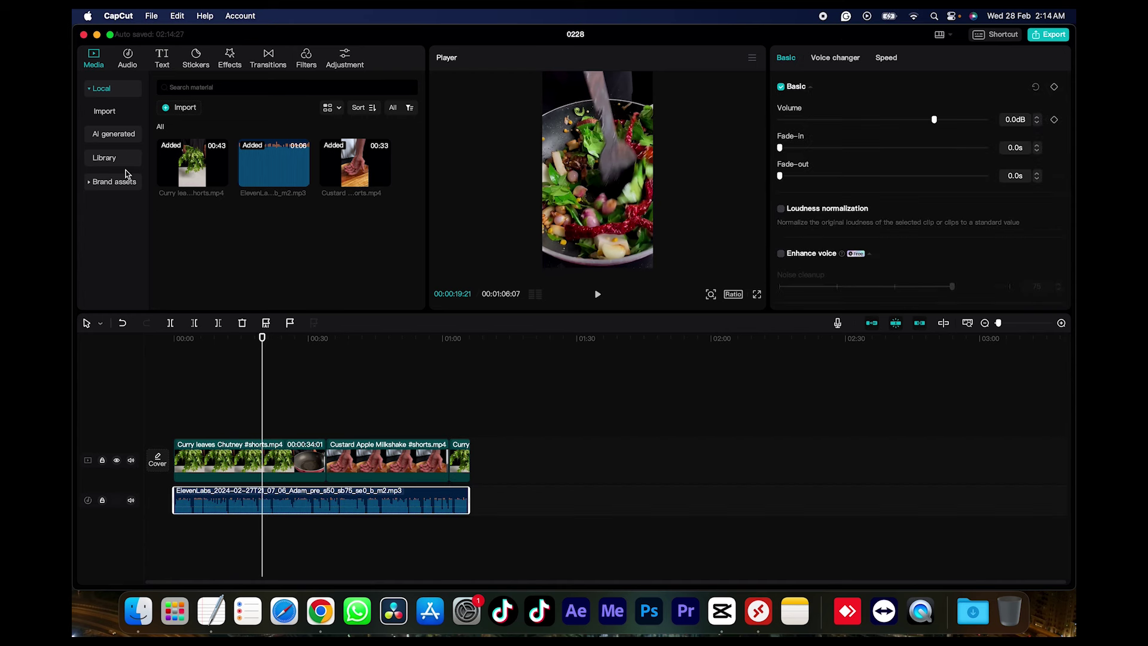
pyautogui.click(161, 60)
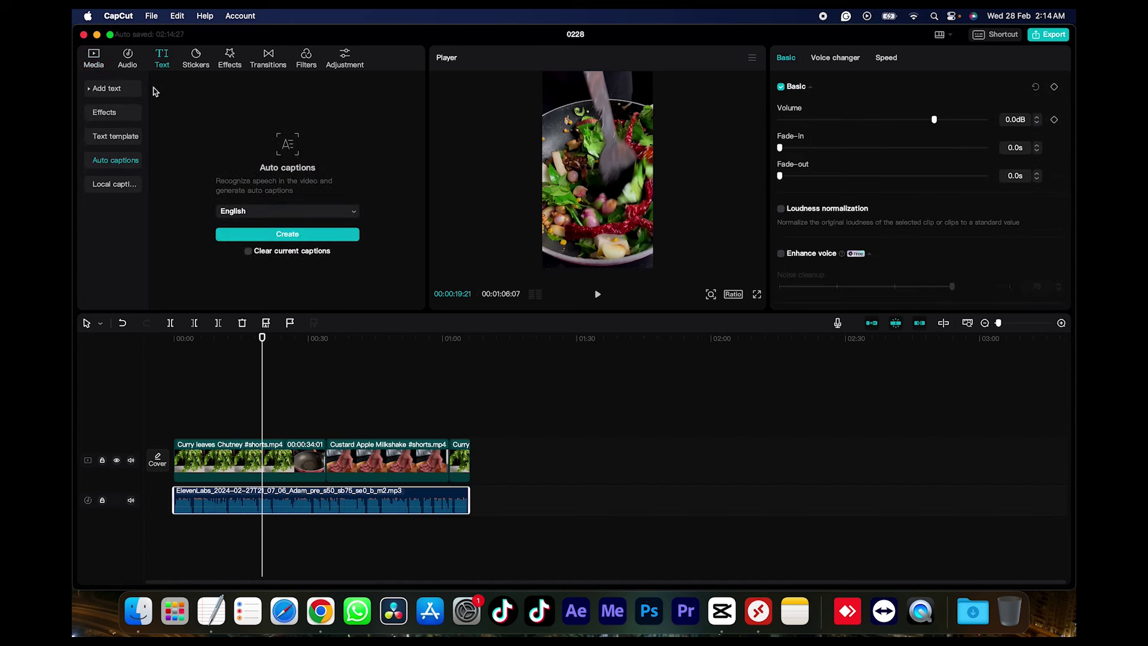
pyautogui.click(275, 233)
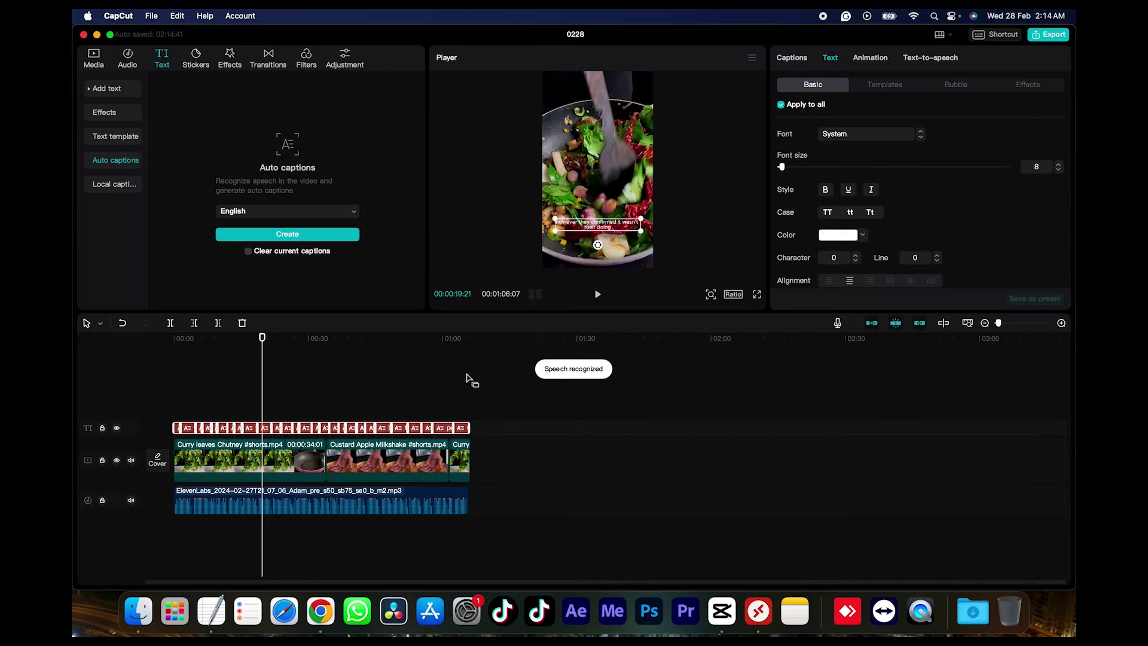
# - Apply the bold italic outlined "QUICK" text template to all captions, starting from a caption near the beginning
pyautogui.click(226, 362)
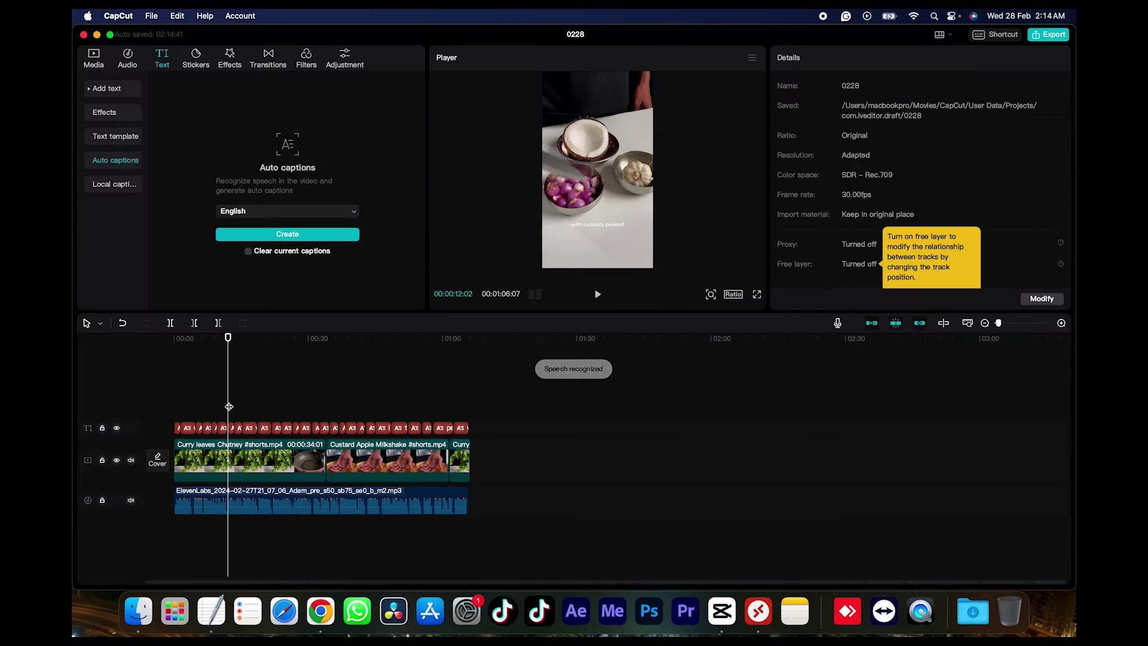
pyautogui.moveTo(223, 338); pyautogui.dragTo(170, 338)
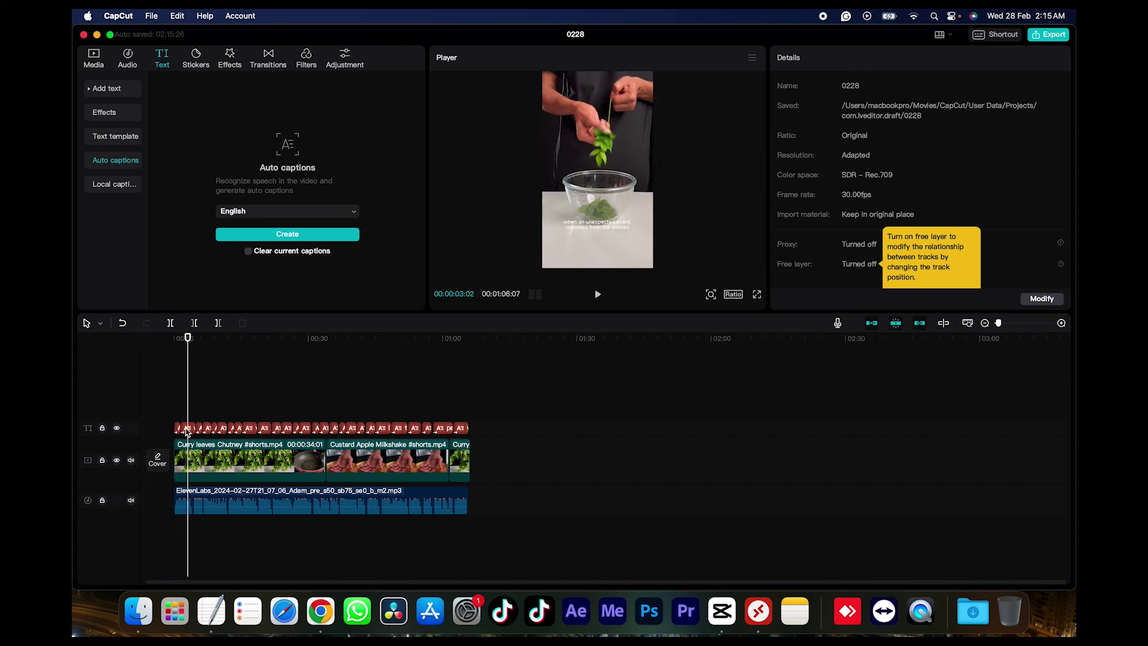
pyautogui.click(187, 429)
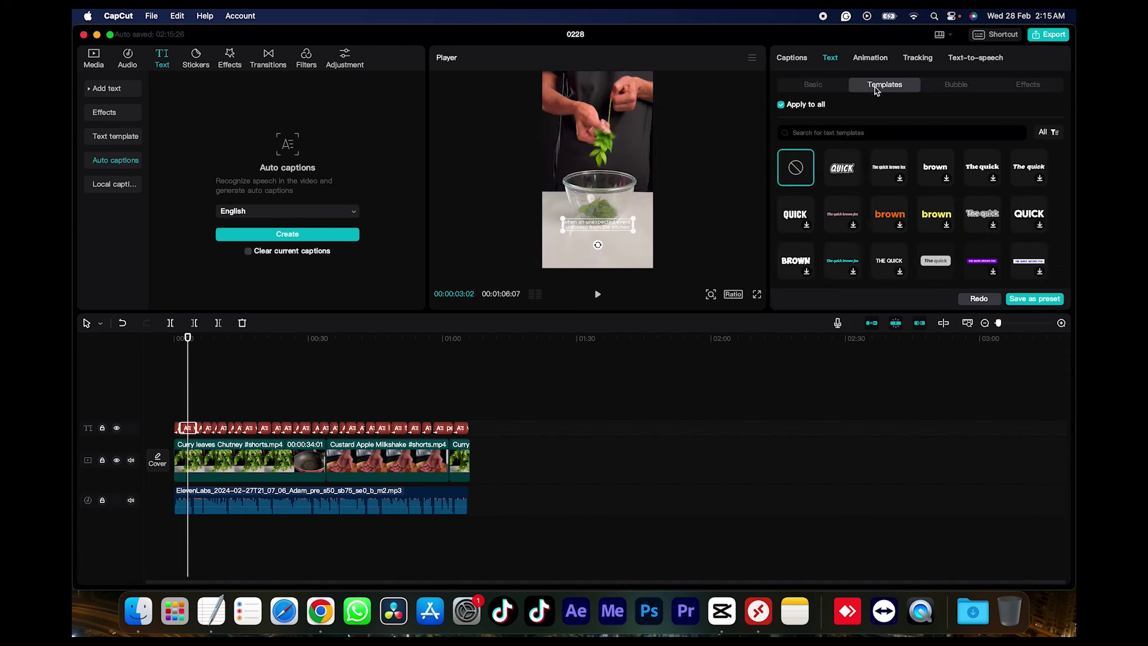
pyautogui.click(847, 174)
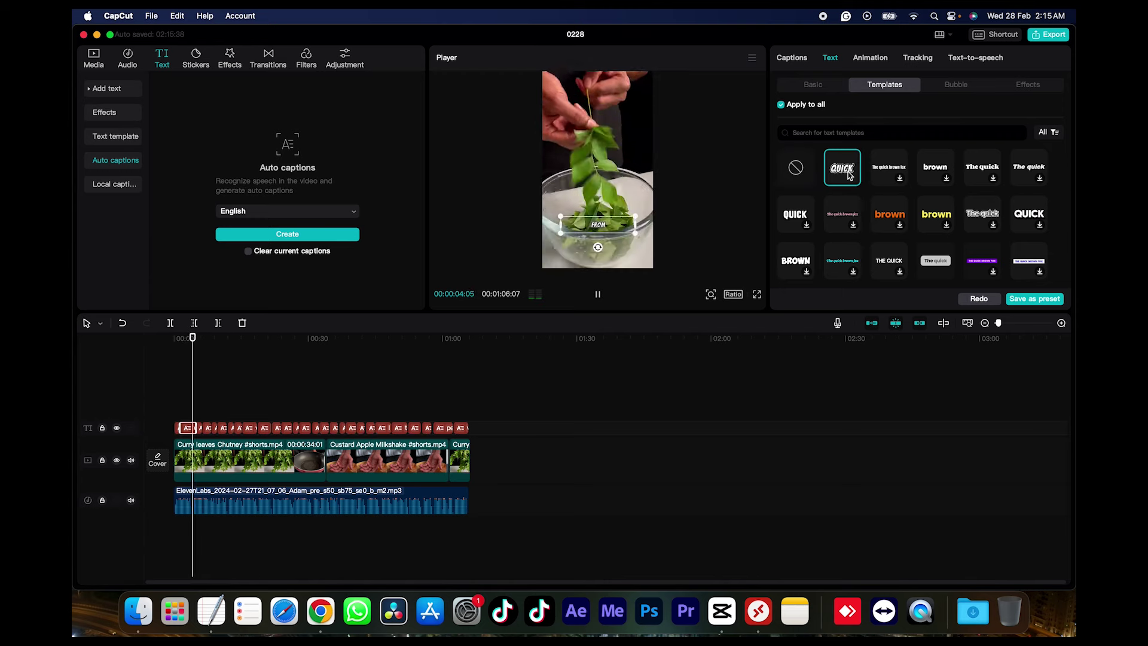
# - Try the coloured letter-by-letter entrance animation beside Slide Up on the selected caption and undo it
pyautogui.click(870, 57)
pyautogui.click(889, 137)
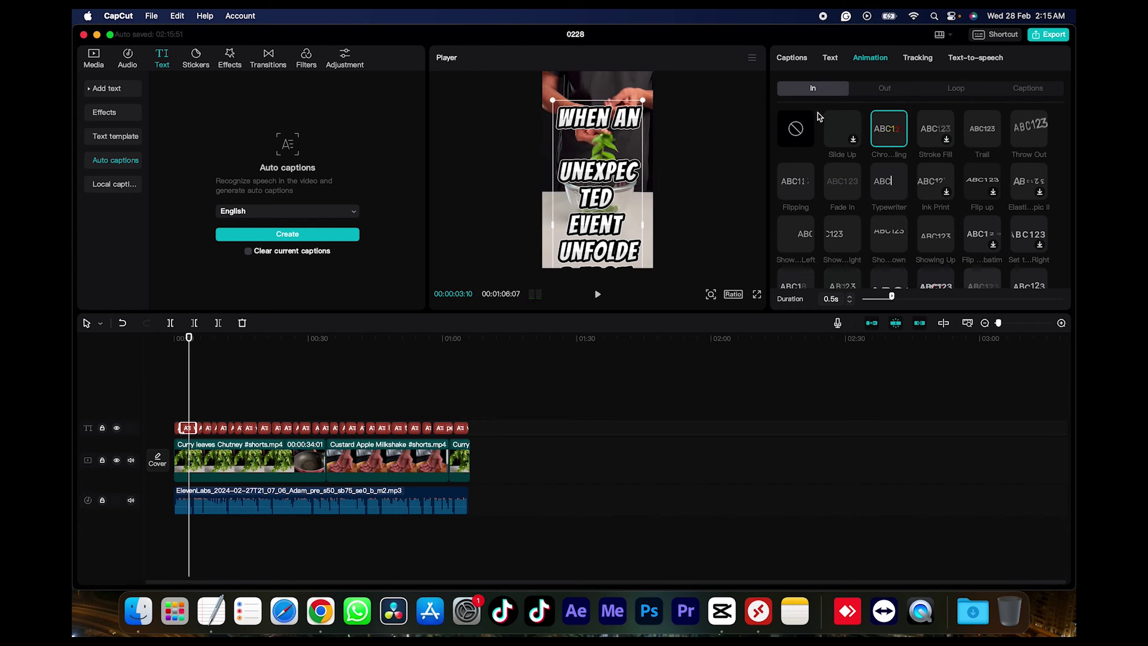
pyautogui.press('super+z')
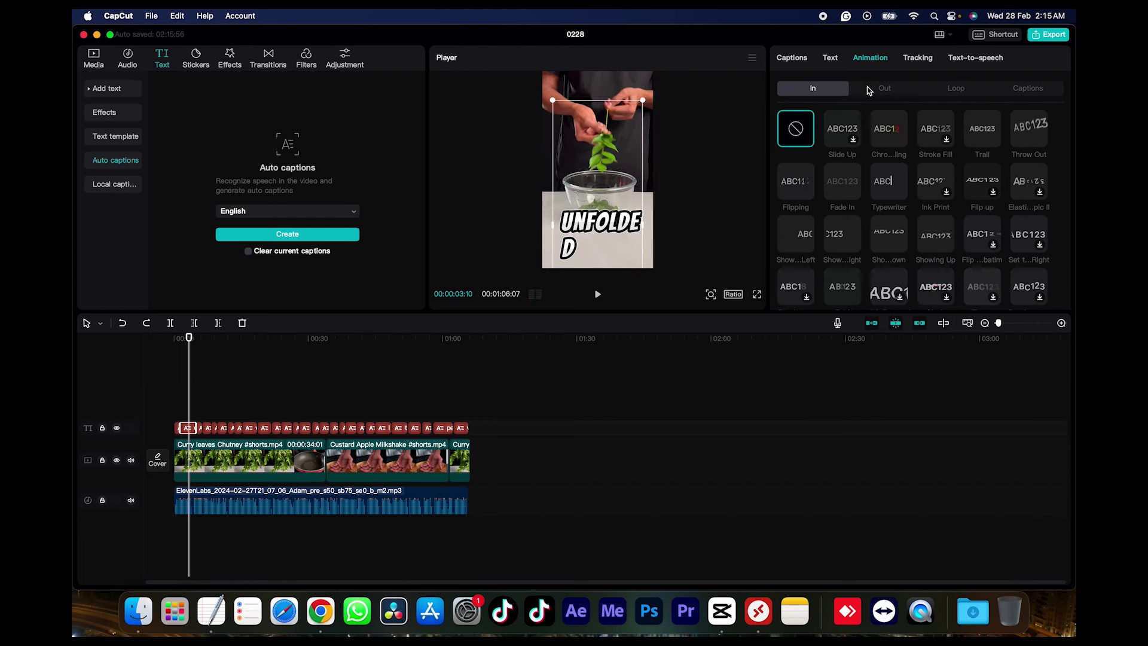
# - Apply the bold serif "The quick" text template to all captions and play the video to preview it
pyautogui.click(830, 60)
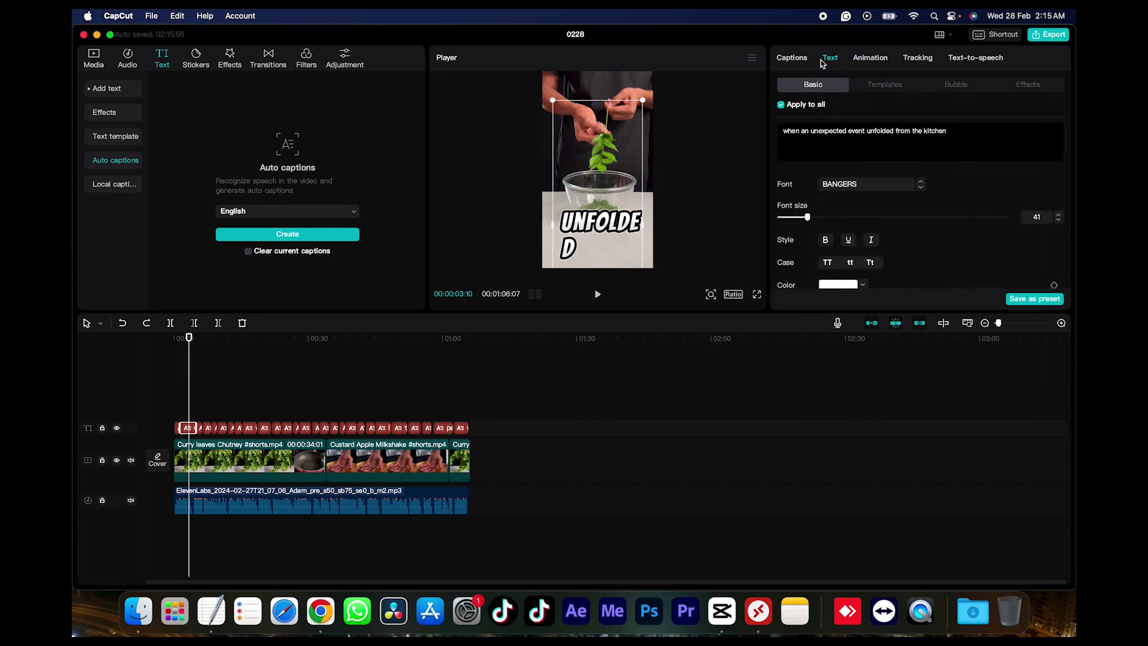
pyautogui.click(880, 84)
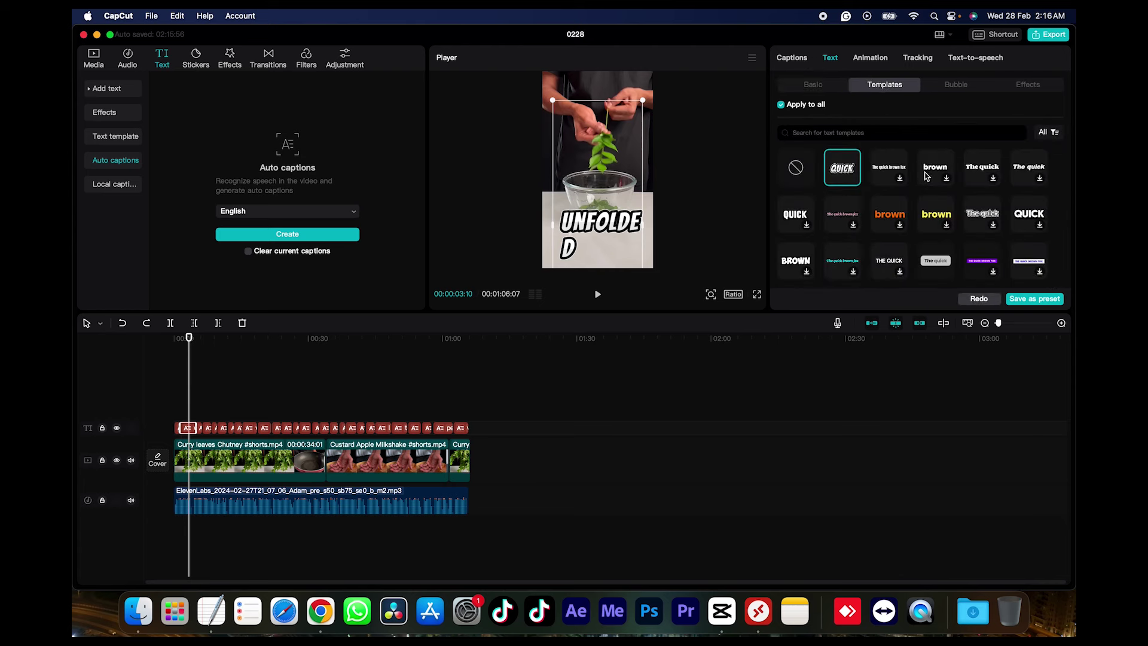
pyautogui.click(980, 174)
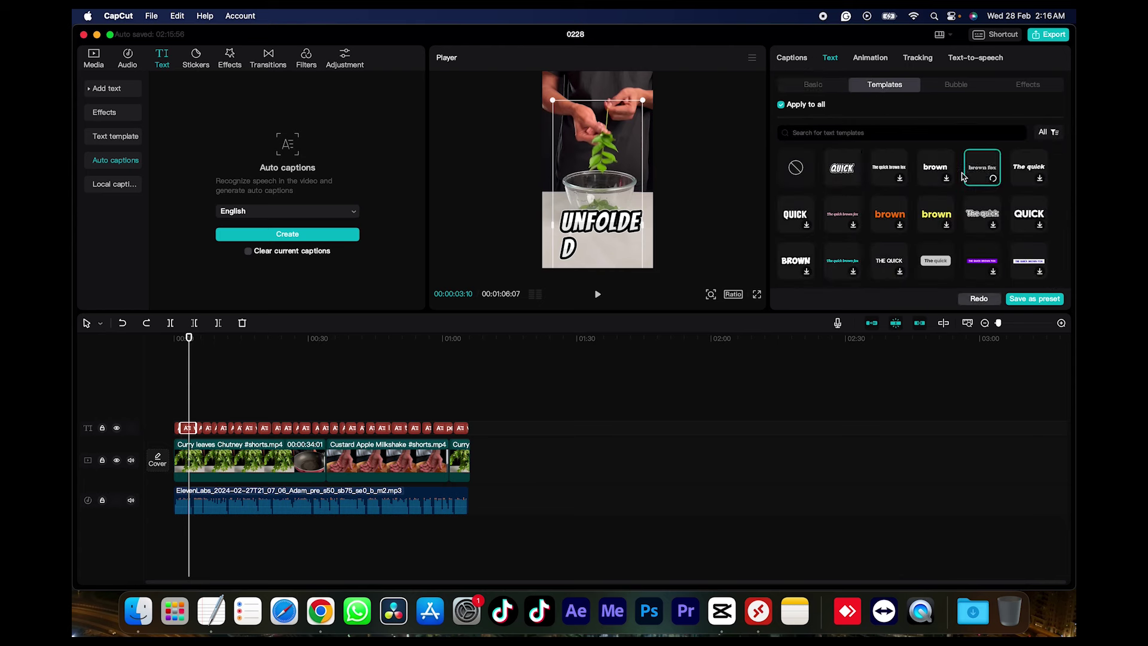
pyautogui.press('space')
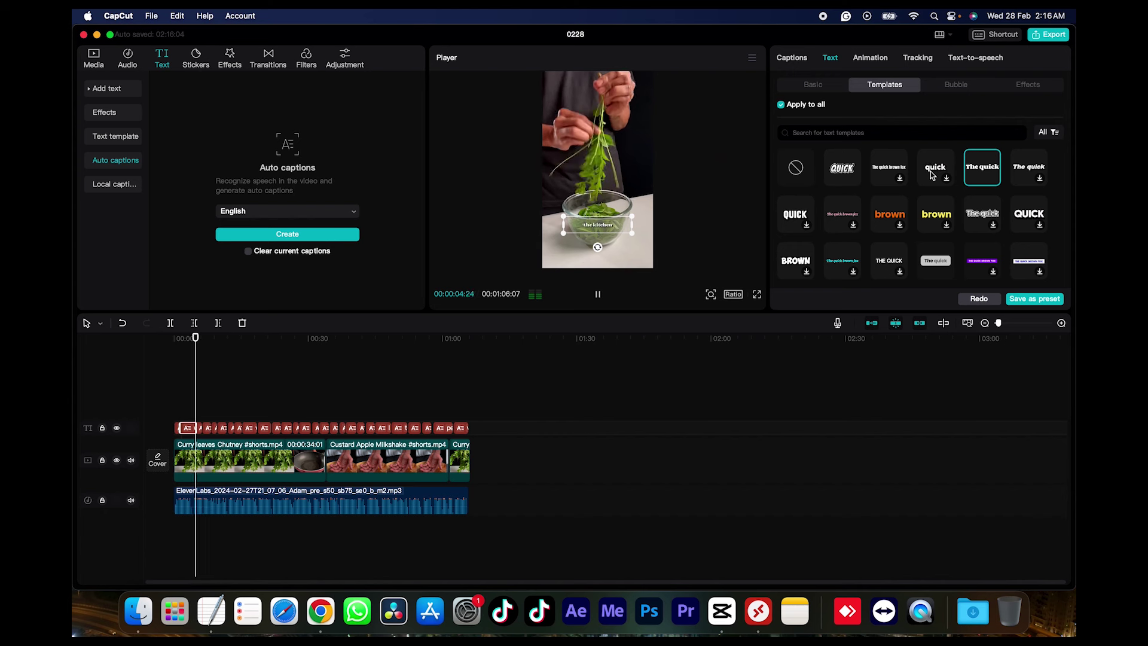
# - Set the font of all captions to ZY Elegant at size 18 and check the look on an early frame
pyautogui.click(813, 85)
pyautogui.press('space')
pyautogui.moveTo(783, 217); pyautogui.dragTo(799, 220)
pyautogui.click(851, 185)
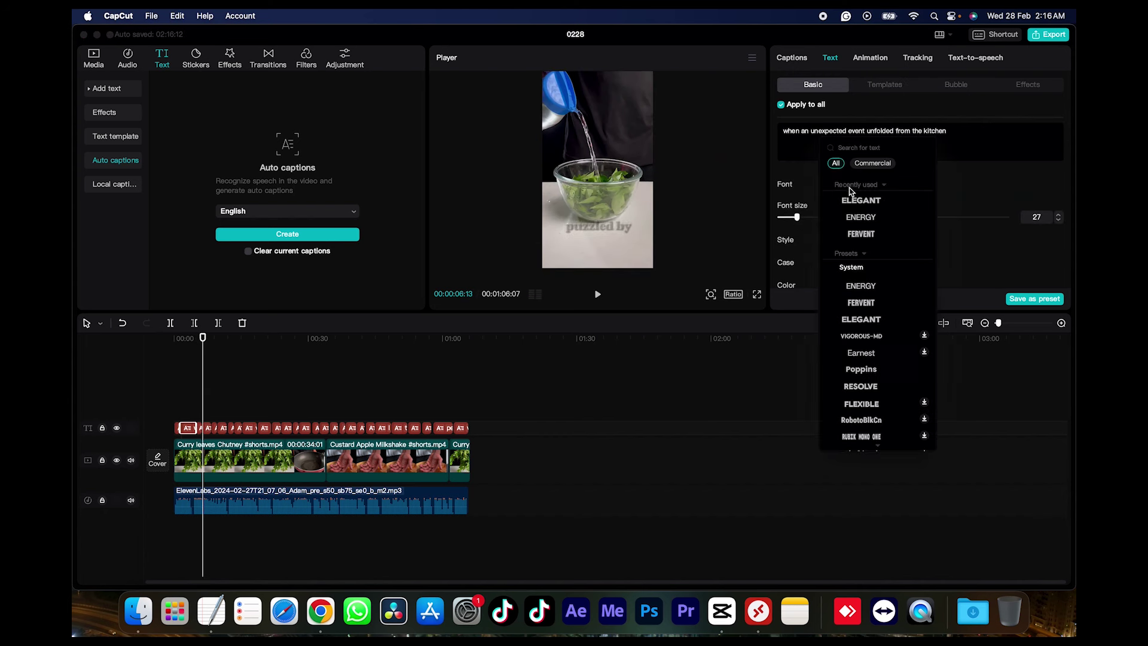
pyautogui.click(855, 203)
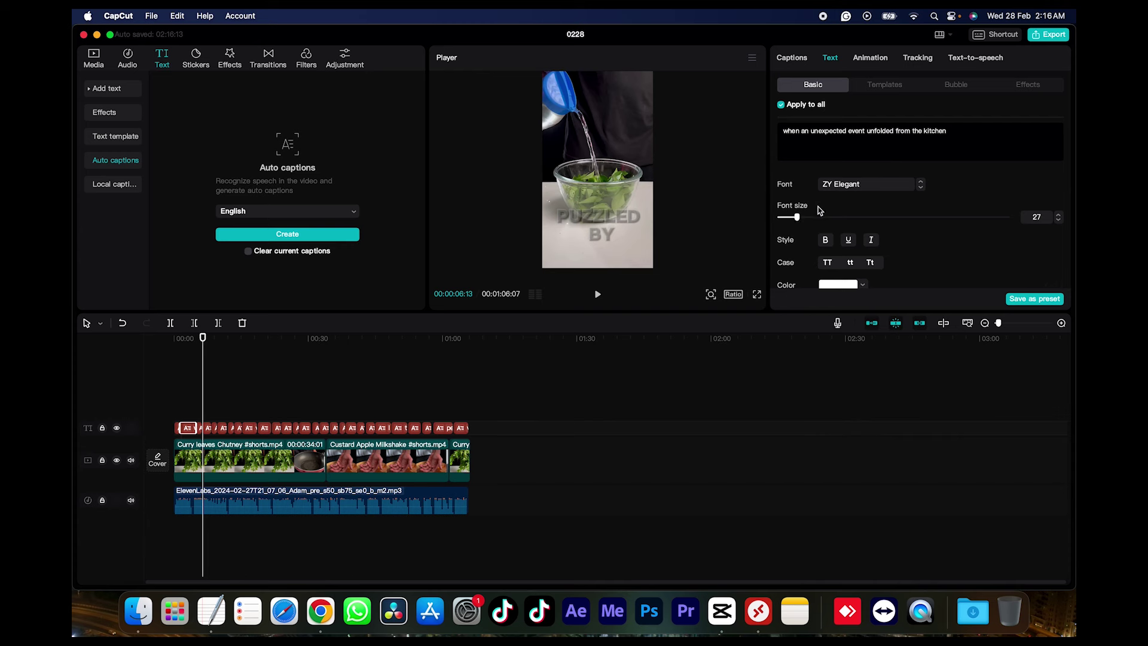
pyautogui.moveTo(796, 217); pyautogui.dragTo(789, 217)
pyautogui.moveTo(204, 338)
pyautogui.mouseDown()
pyautogui.moveTo(174, 338)
pyautogui.moveTo(195, 338)
pyautogui.mouseUp()
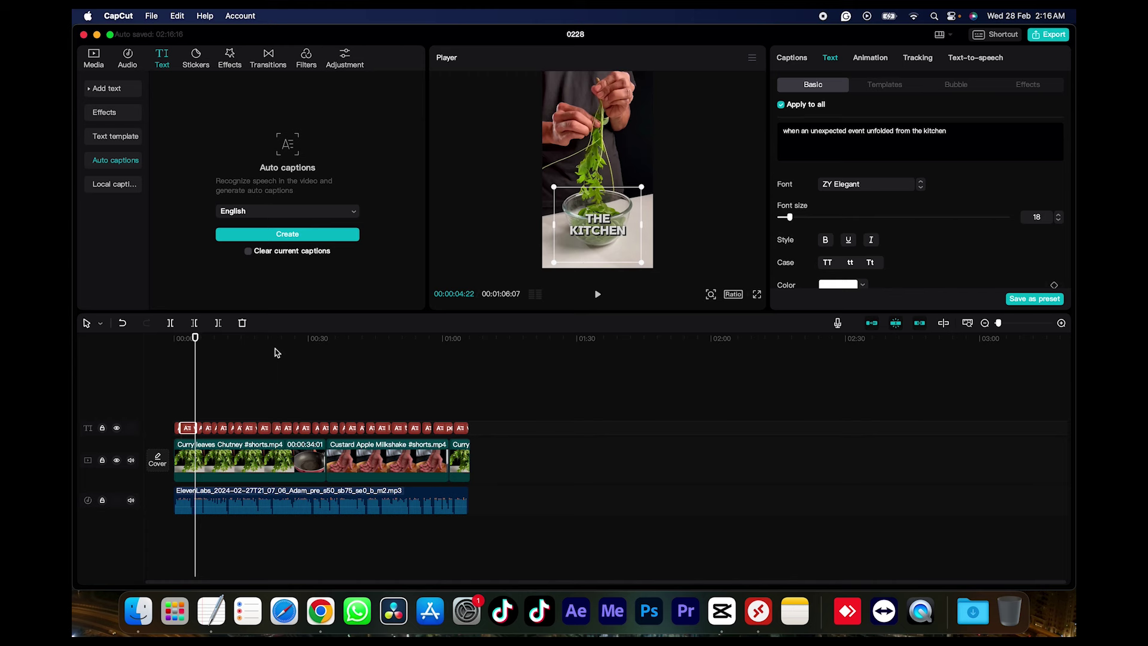
# - Export the captioned project with video exporting enabled at 1080P, H.264, mp4 and 30fps
pyautogui.click(1052, 34)
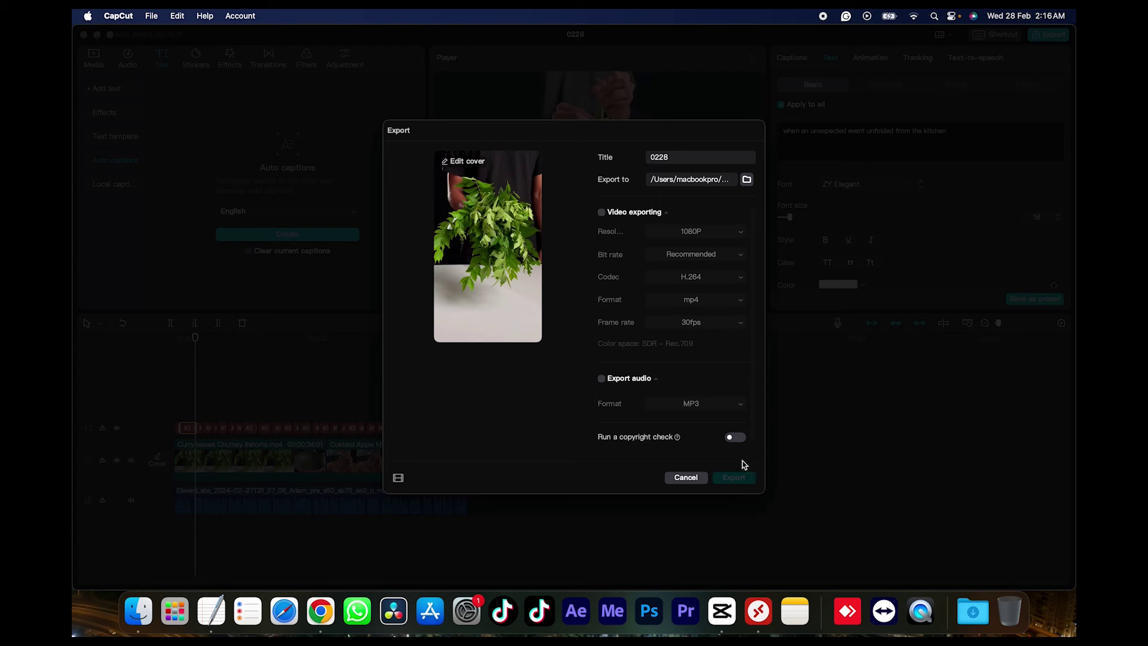
pyautogui.click(601, 213)
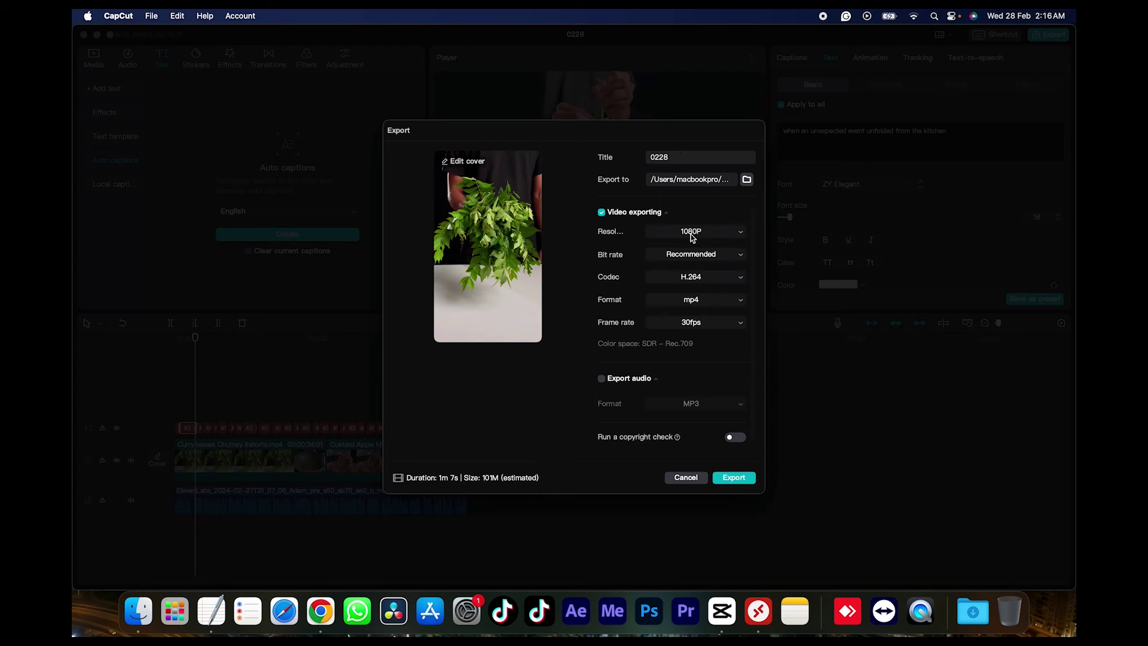
pyautogui.click(735, 478)
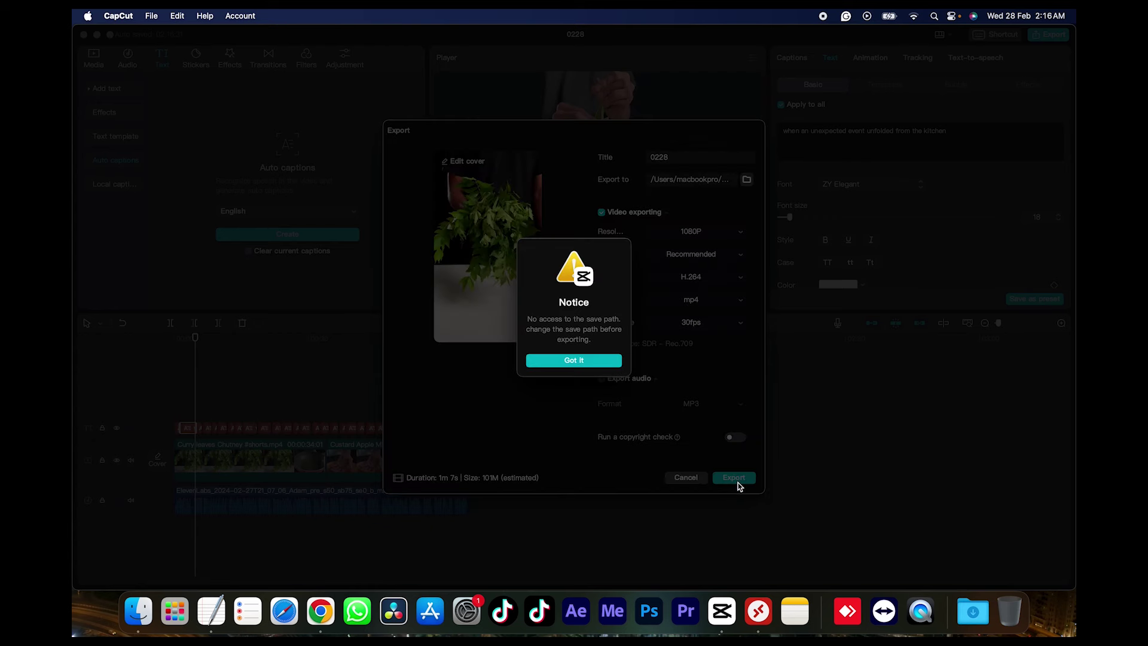
pyautogui.click(575, 361)
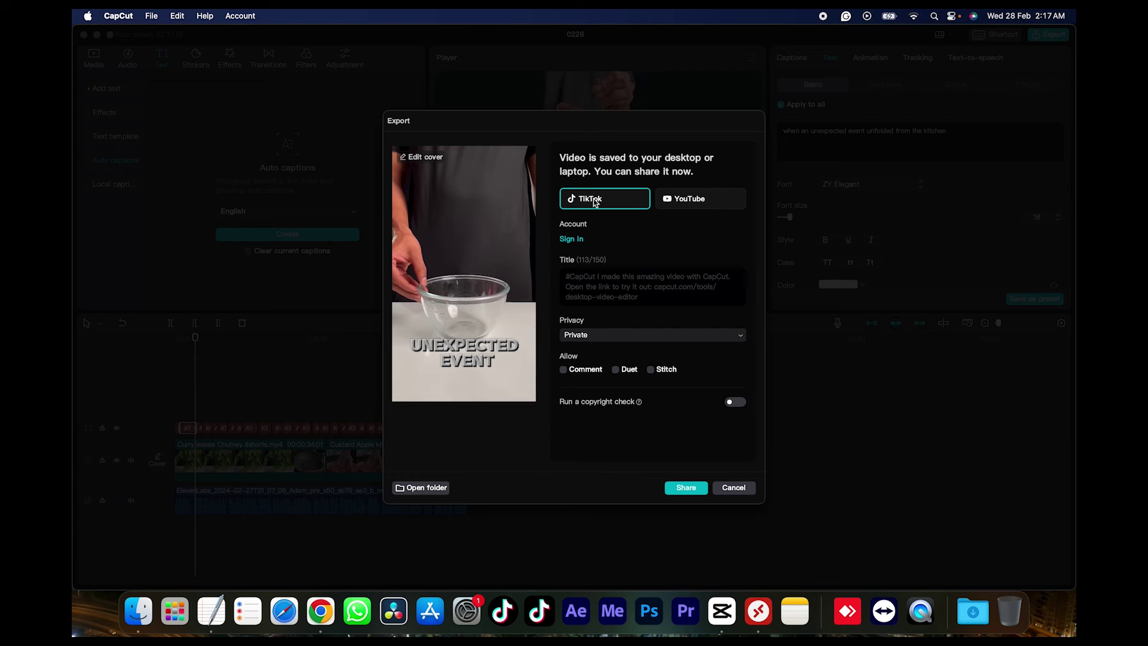
# - Review the YouTube and TikTok sharing options, allowing Comment, Duet and Stitch with Private privacy for TikTok
pyautogui.click(699, 199)
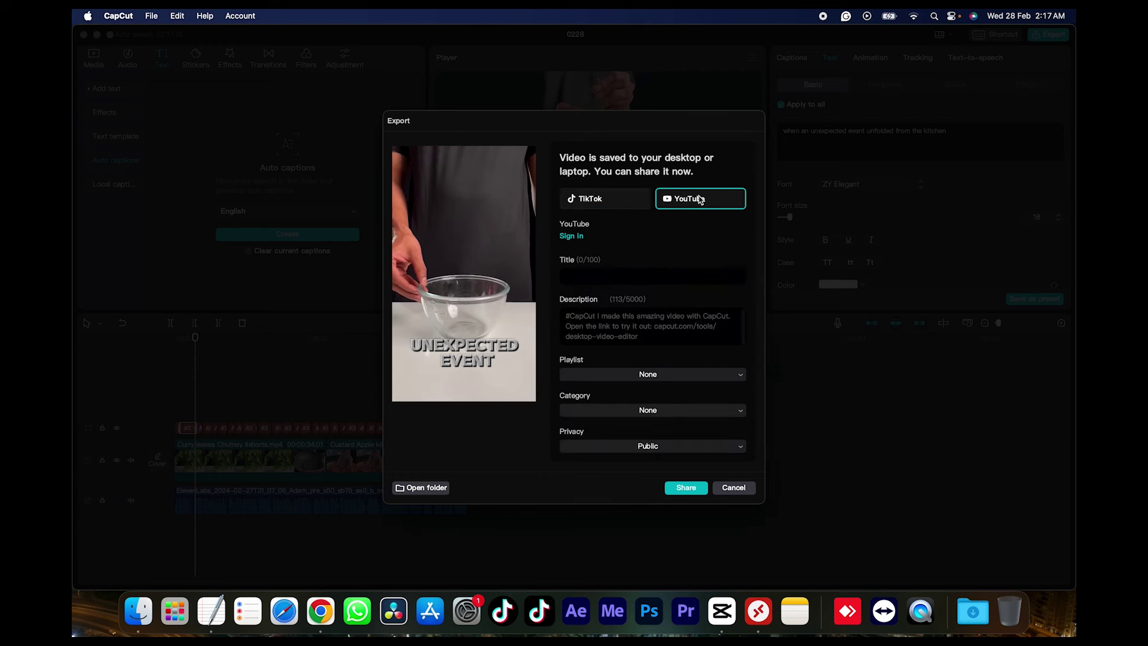
pyautogui.click(628, 200)
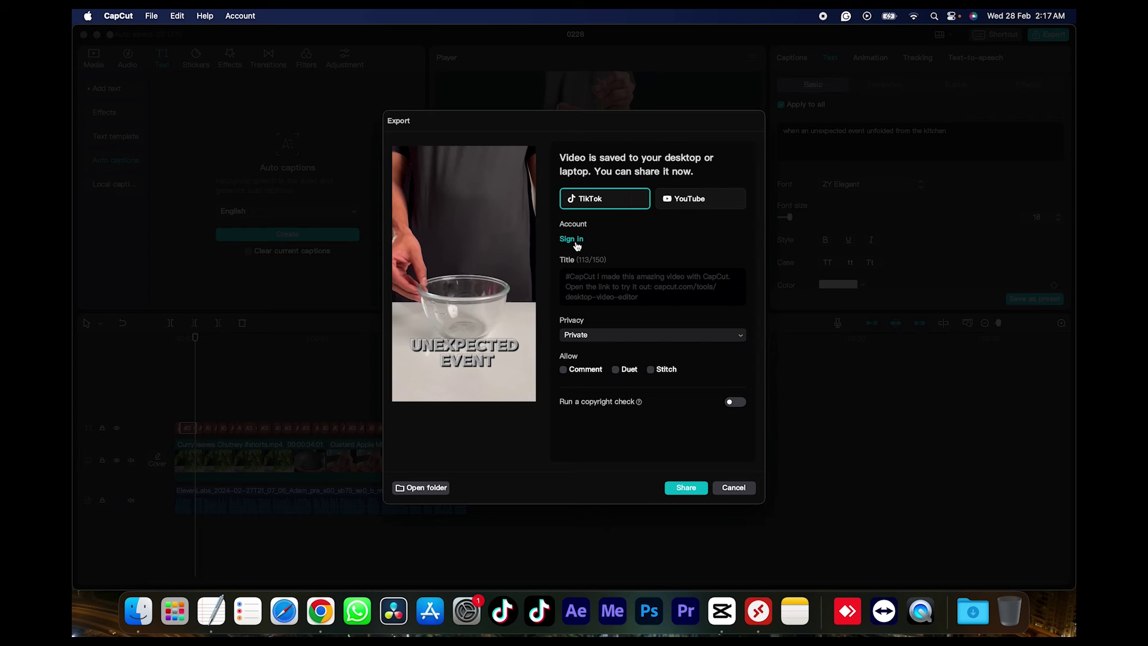
pyautogui.click(644, 335)
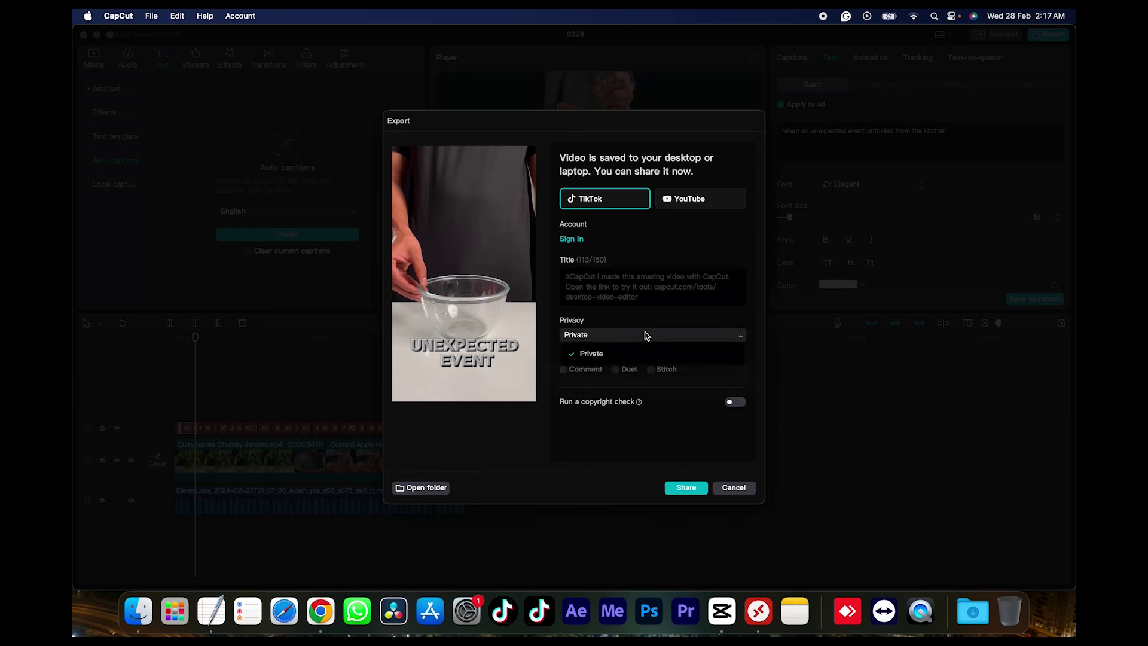
pyautogui.click(622, 356)
pyautogui.click(563, 369)
pyautogui.click(615, 369)
pyautogui.click(650, 369)
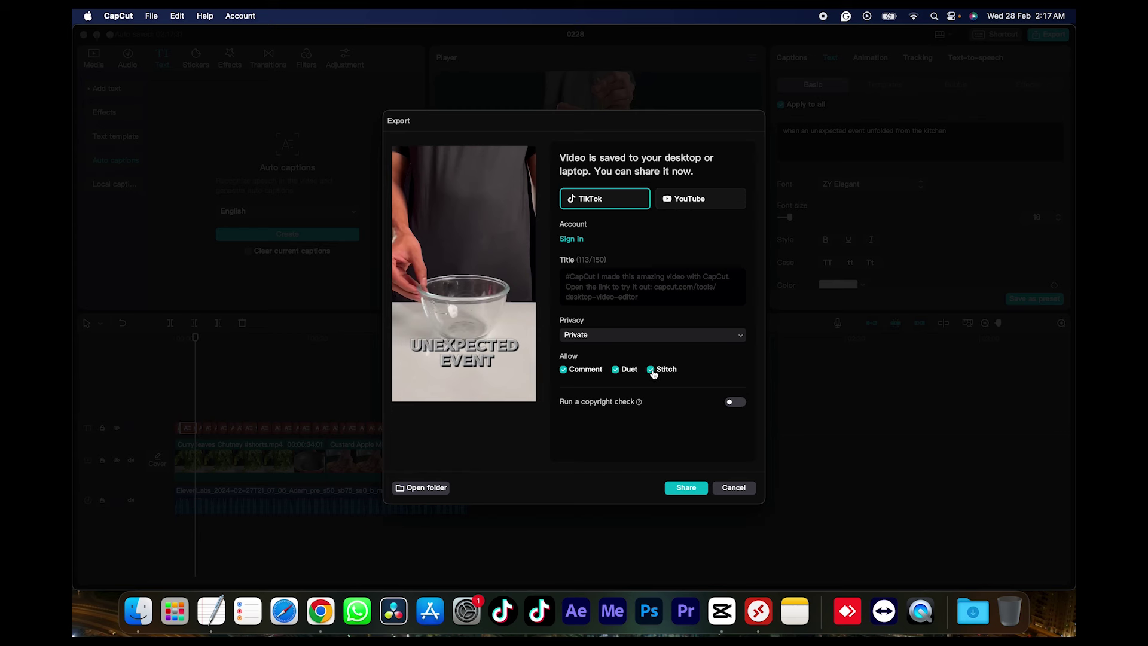
pyautogui.click(680, 335)
pyautogui.click(680, 335)
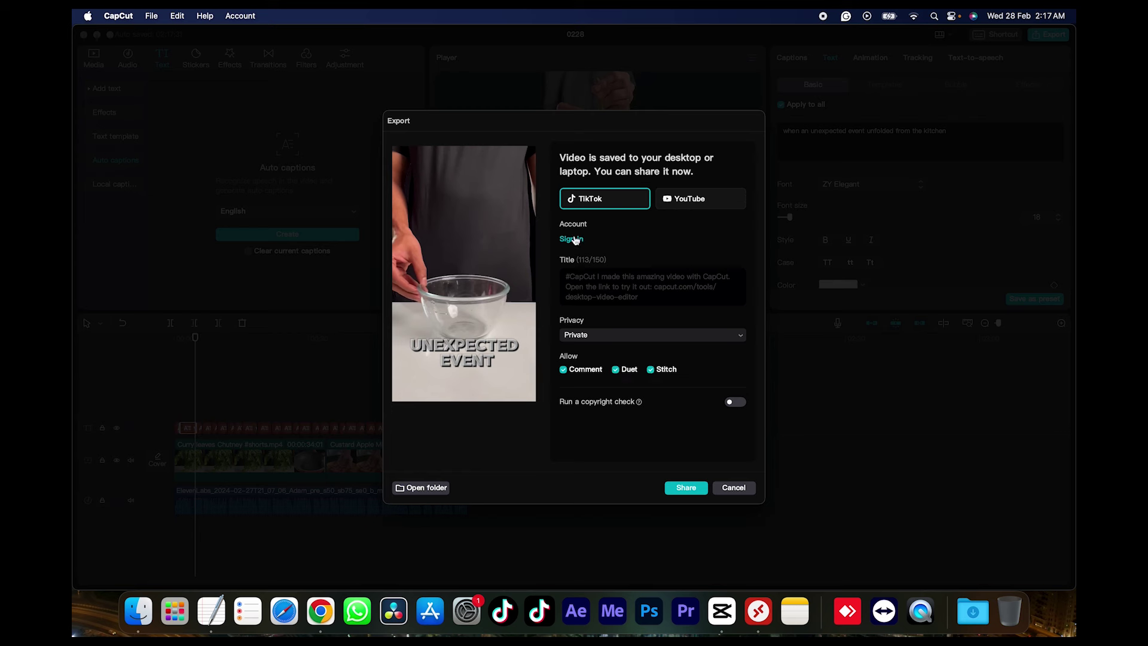
pyautogui.click(611, 335)
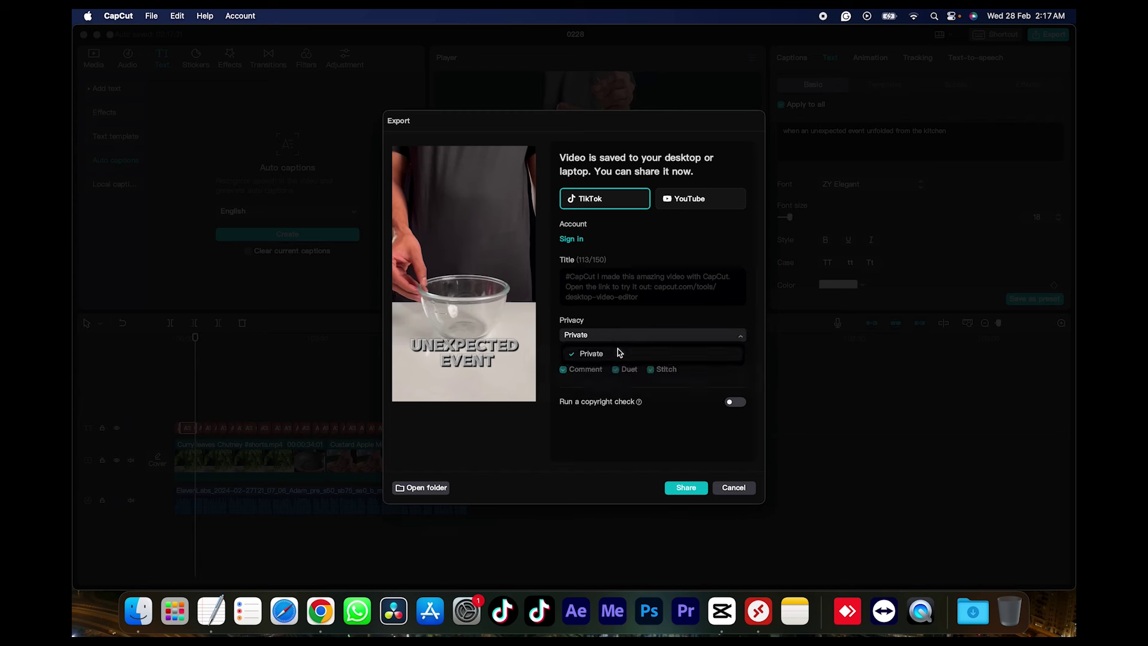
pyautogui.click(618, 323)
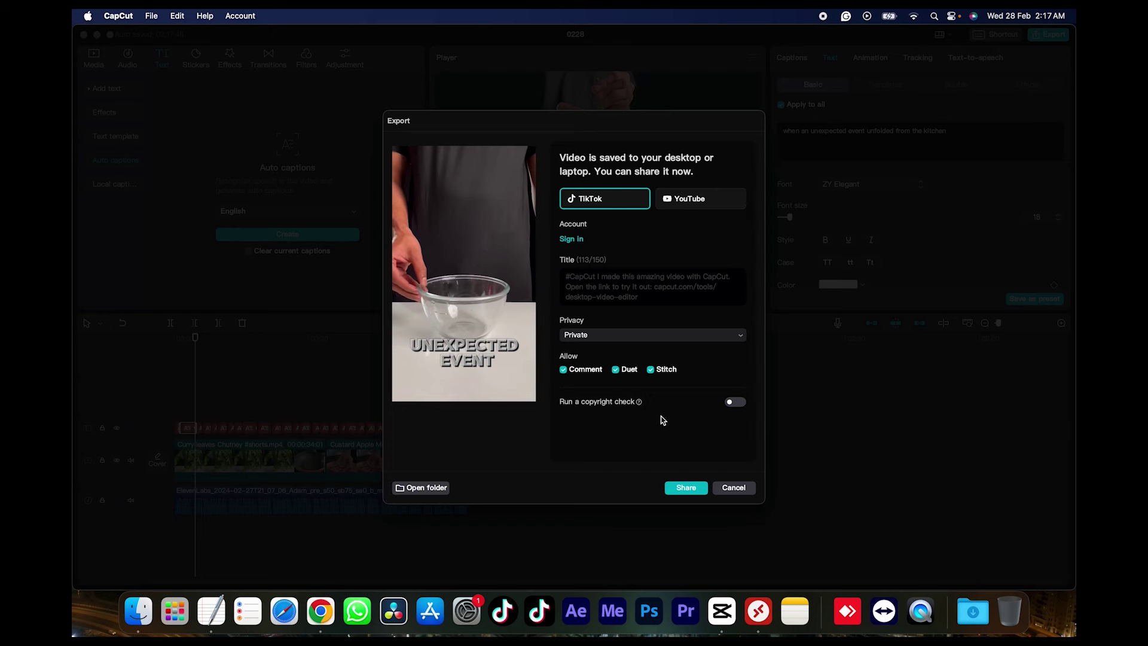
# - Close the export dialog without sharing and clear all captions, clips and audio from the timeline
pyautogui.click(734, 487)
pyautogui.moveTo(506, 397); pyautogui.dragTo(157, 536)
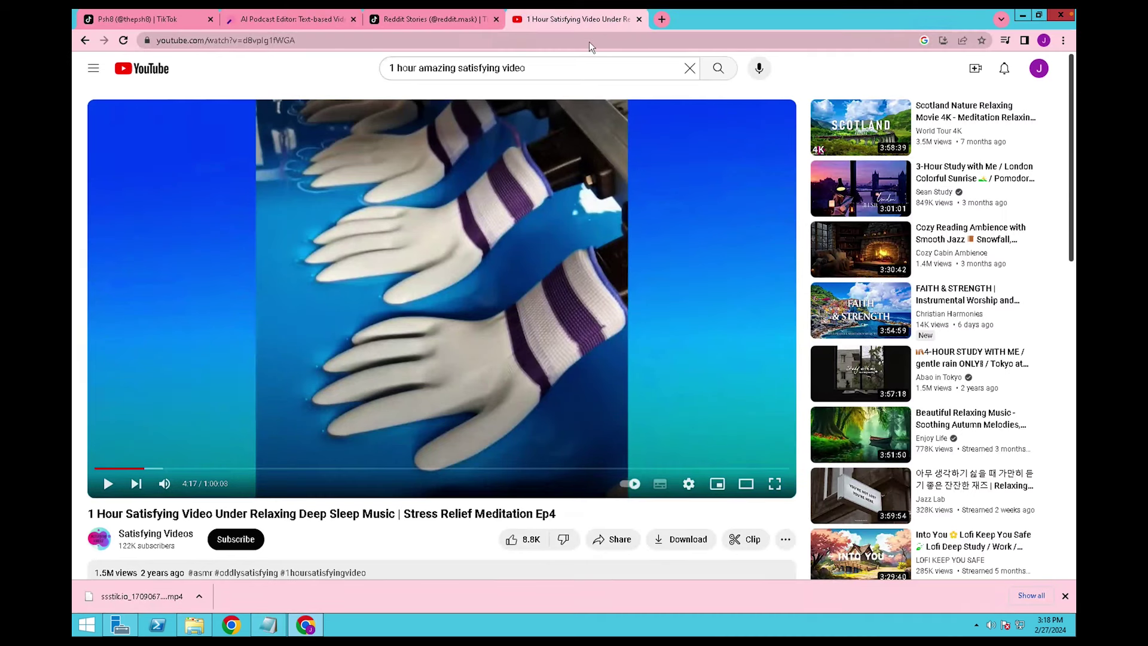
# - Open the copied TikTok video link in a new tab of the remote desktop's browser
pyautogui.click(661, 19)
pyautogui.hotkey('ctrl', 'v')
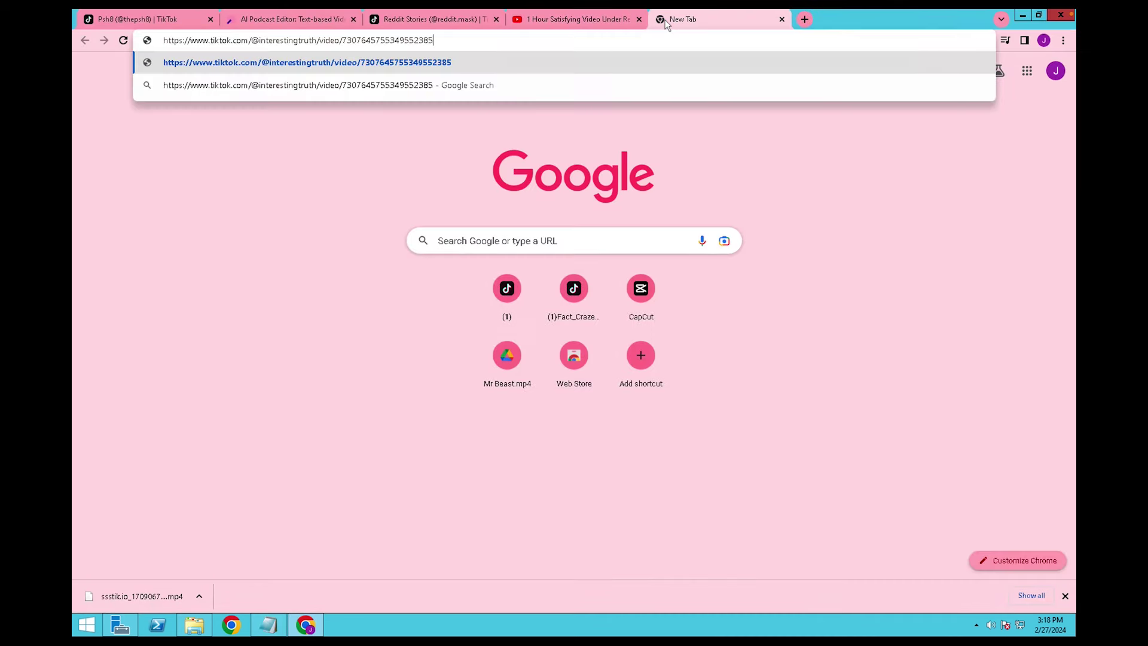
pyautogui.press('Return')
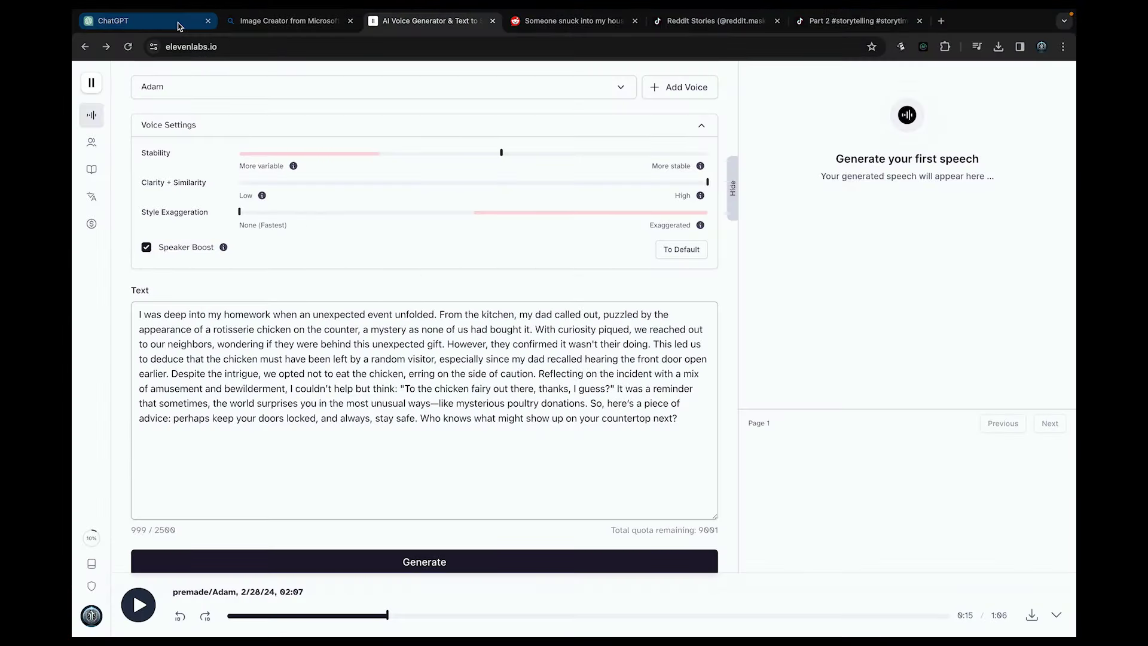
# - Start a new ChatGPT conversation and ask it to "write 10 amazing facts that nobody believe"
pyautogui.click(177, 23)
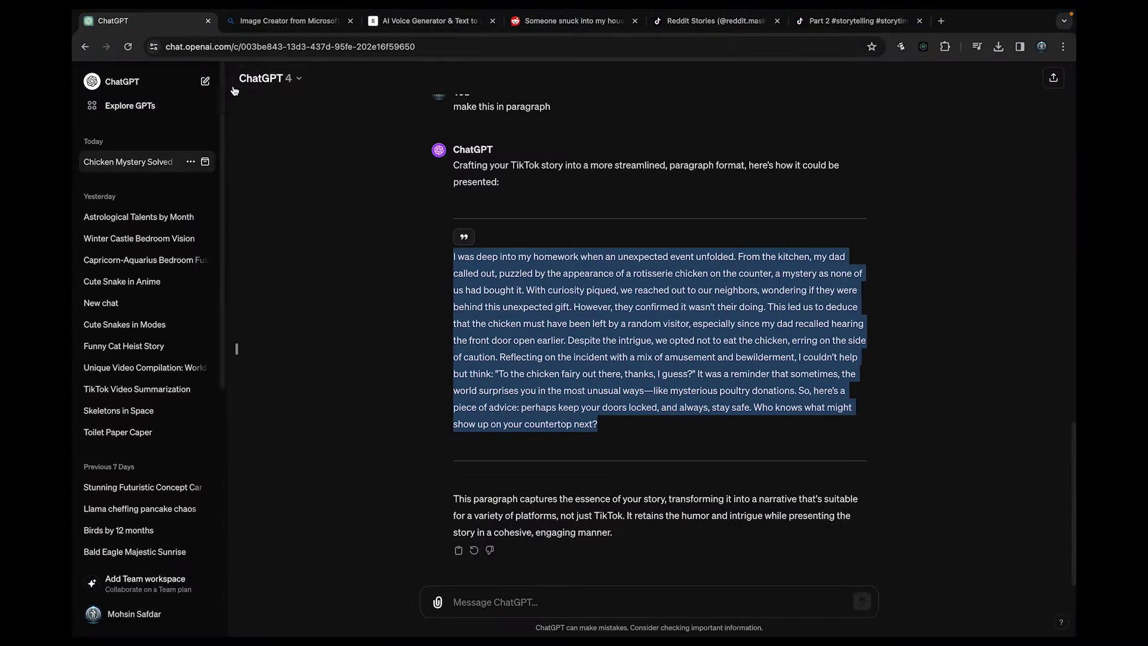
pyautogui.click(205, 81)
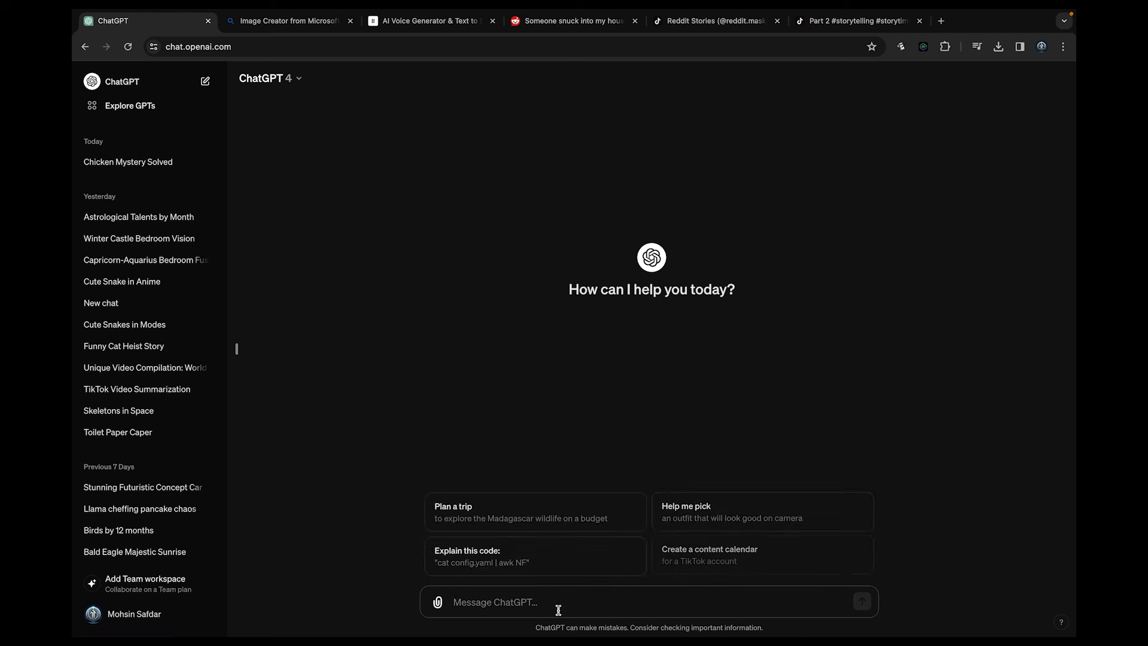
pyautogui.write('write')
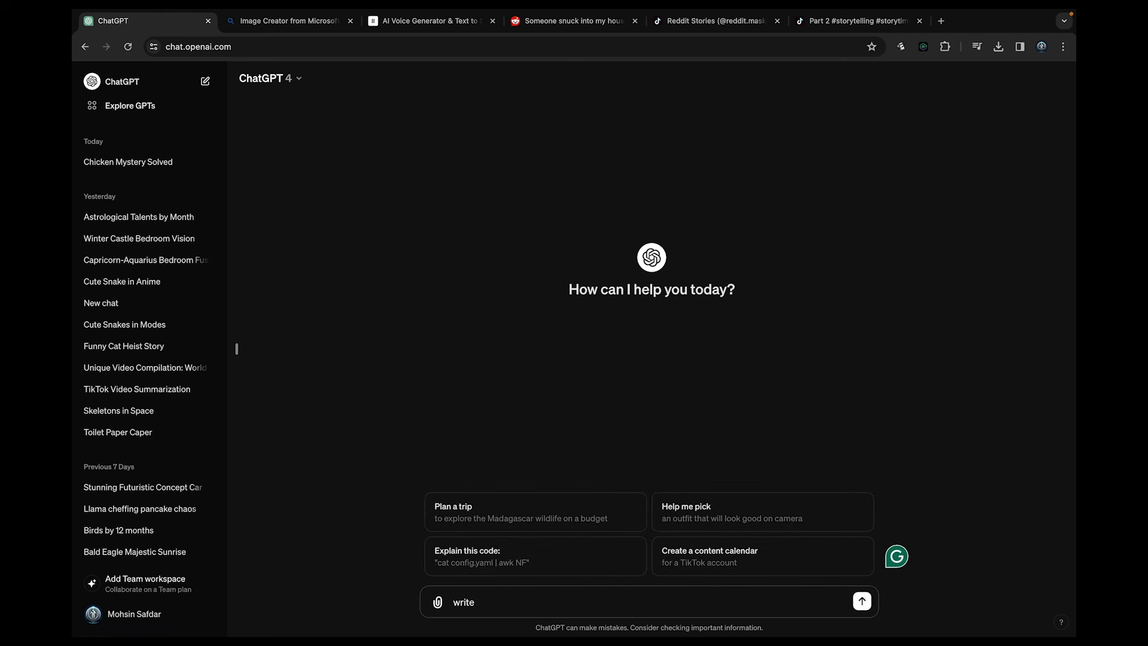
pyautogui.write(' 10 amazing facts that nobody beleive')
pyautogui.press('Return')
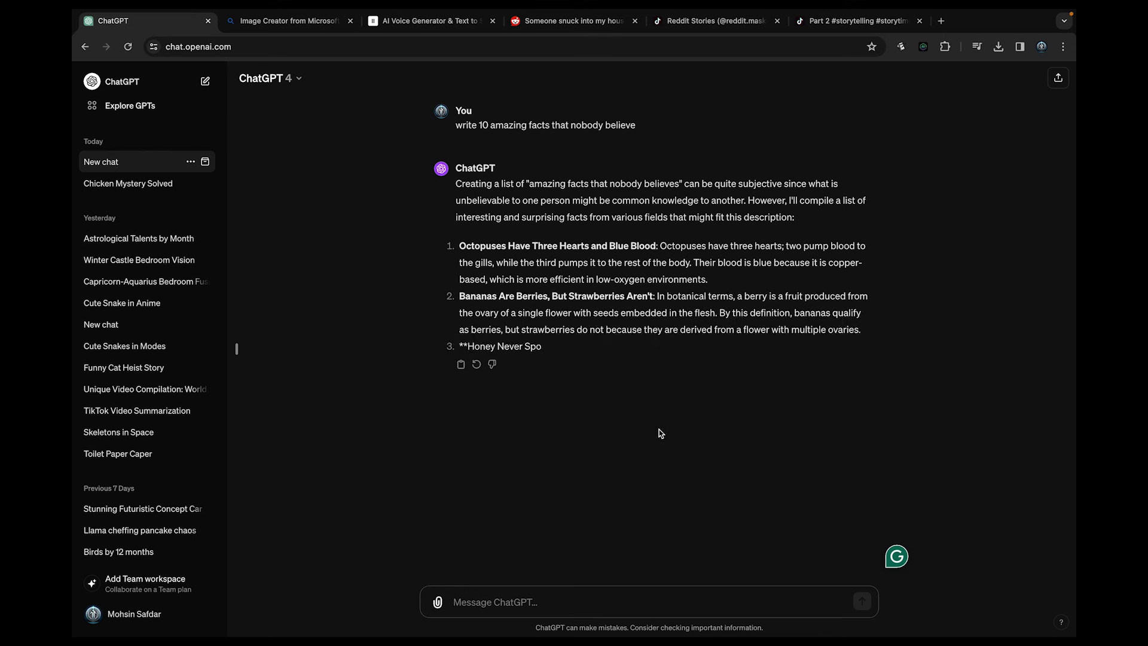
# - Copy the octopus fact's explanation from ChatGPT and use it to replace the story text in ElevenLabs
pyautogui.moveTo(660, 245); pyautogui.dragTo(707, 279)
pyautogui.hotkey('ctrl', 'c')
pyautogui.click(402, 22)
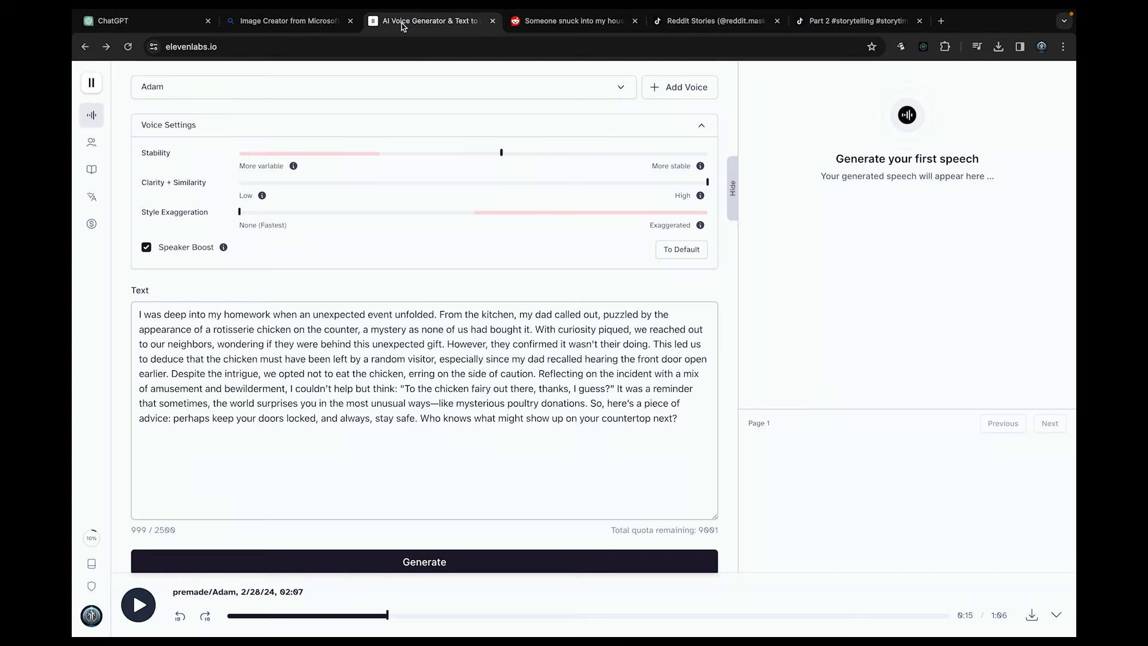
pyautogui.hotkey('ctrl', 'a')
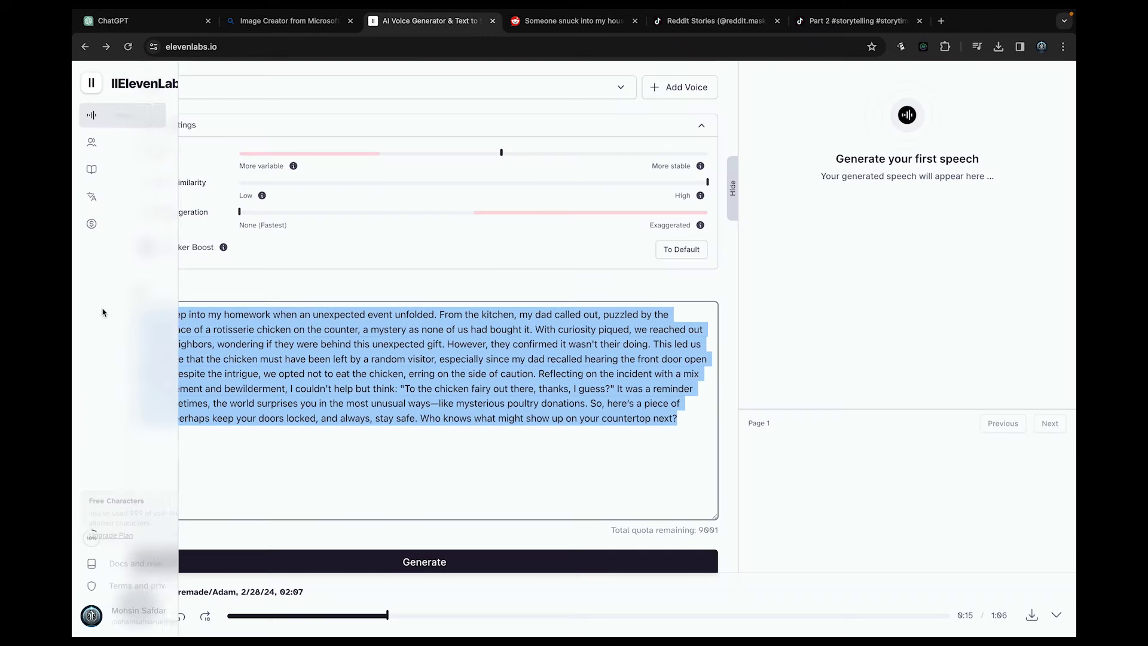
pyautogui.moveTo(98, 309)
pyautogui.press('BackSpace')
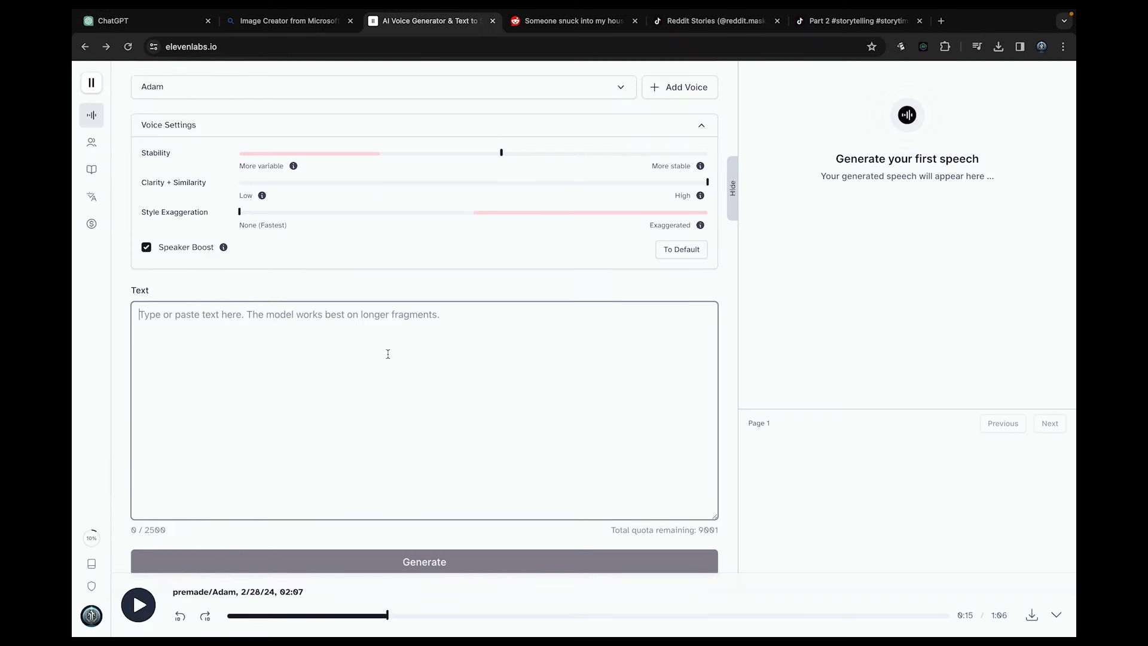
pyautogui.hotkey('ctrl', 'v')
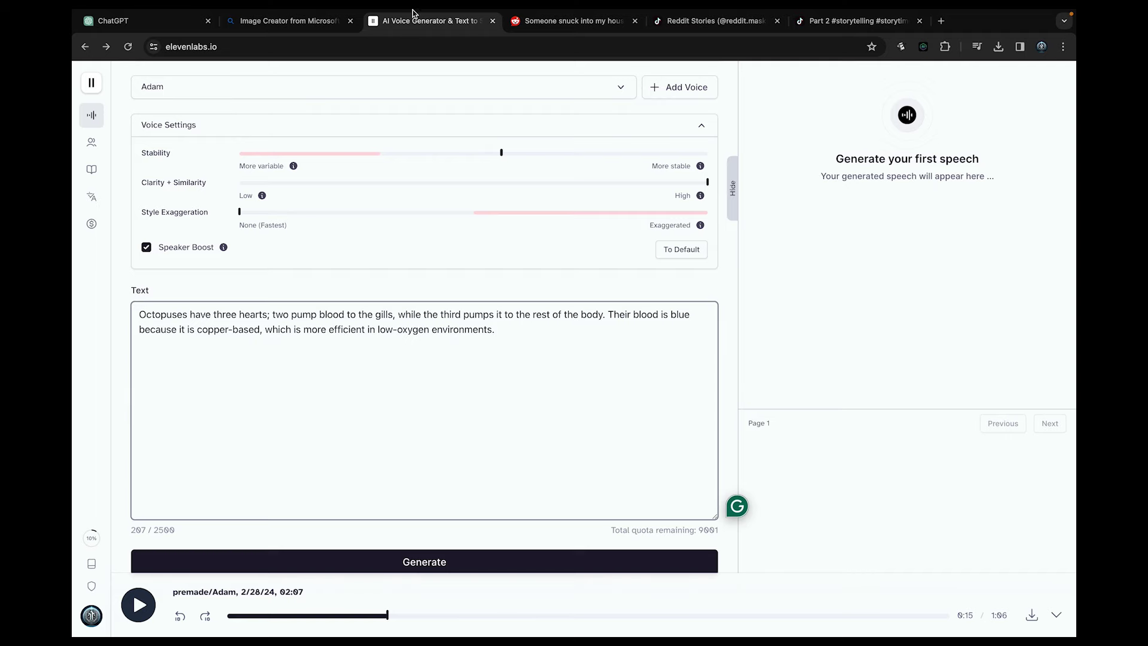
# - Copy the facts from octopuses through Venus out of ChatGPT and replace the ElevenLabs text with them
pyautogui.click(159, 25)
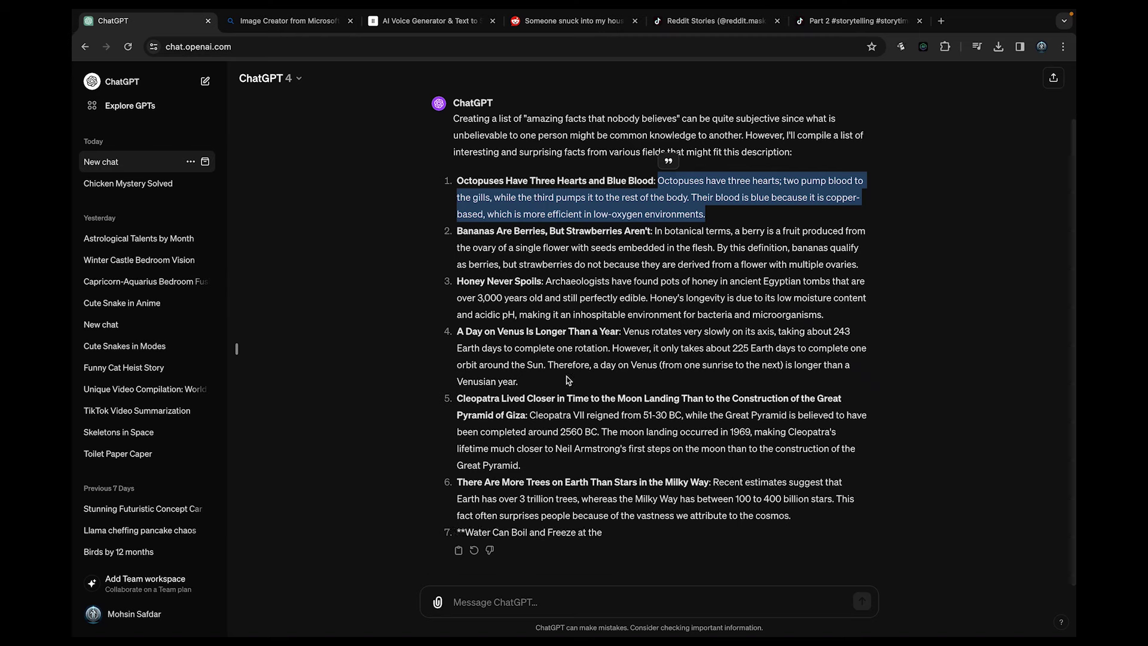
pyautogui.moveTo(572, 377); pyautogui.dragTo(457, 197)
pyautogui.hotkey('ctrl', 'c')
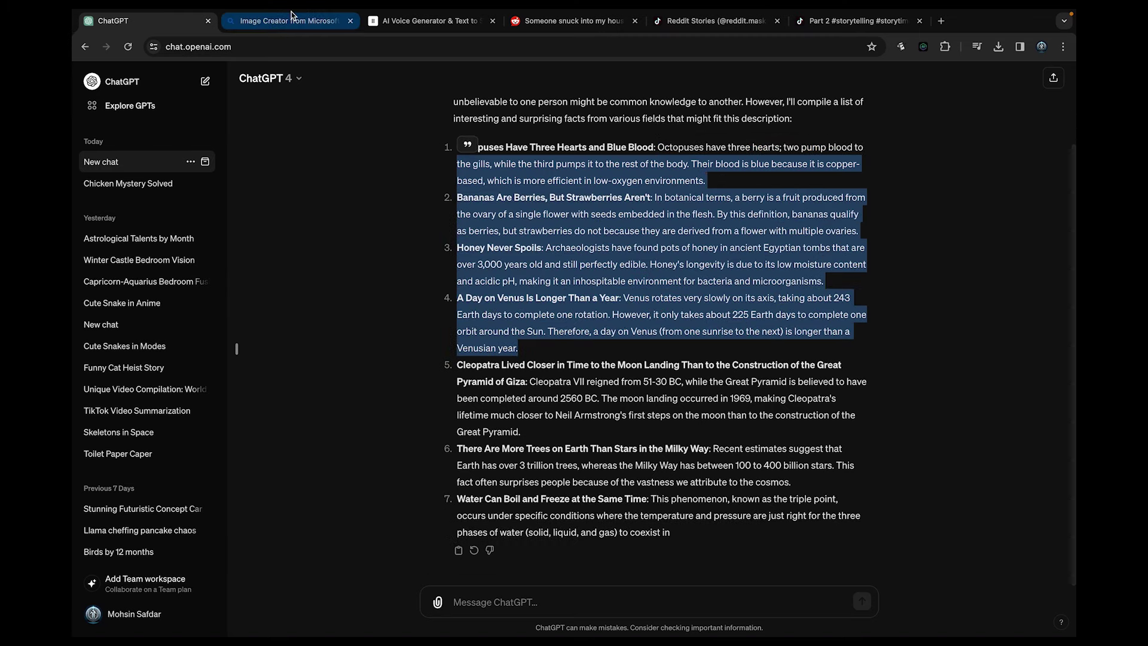
pyautogui.click(425, 21)
pyautogui.click(503, 408)
pyautogui.hotkey('ctrl', 'a')
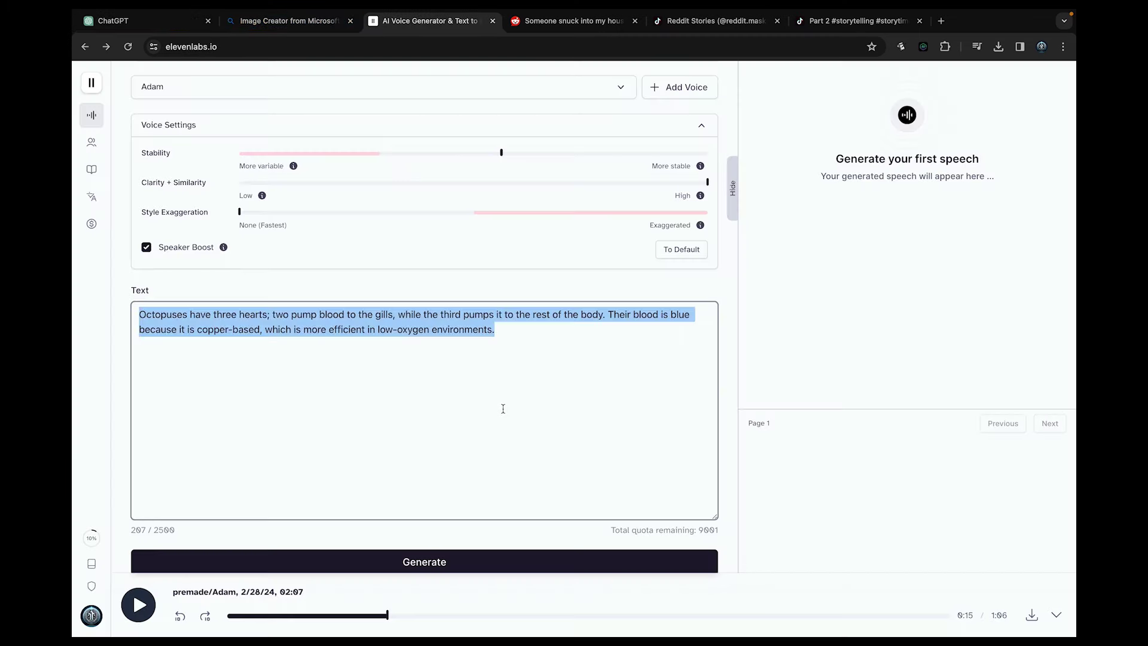
pyautogui.hotkey('ctrl', 'v')
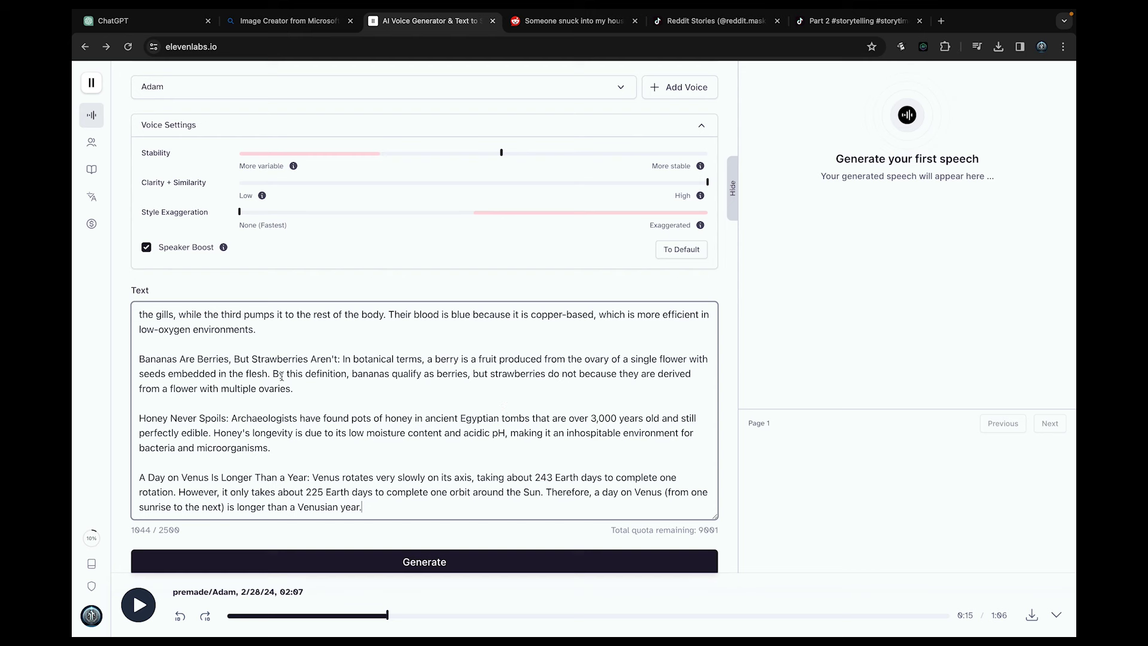
# - Replace the headings of the bananas, honey and Venus facts in the ElevenLabs text with ".."
pyautogui.click(343, 358)
pyautogui.press('super+BackSpace')
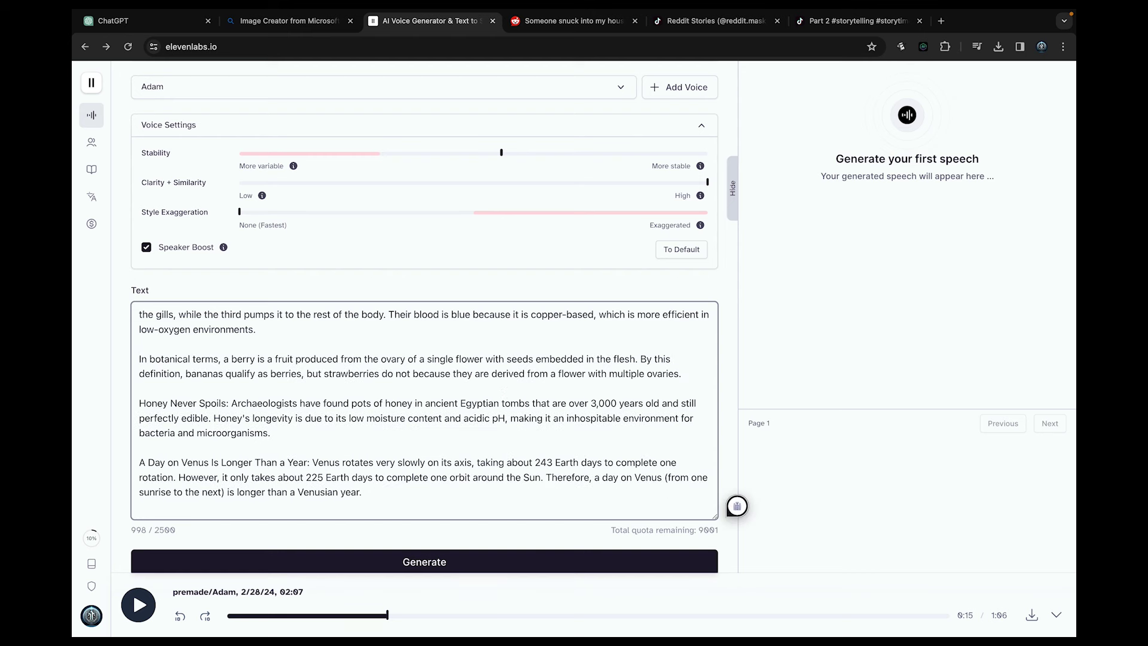
pyautogui.write('..')
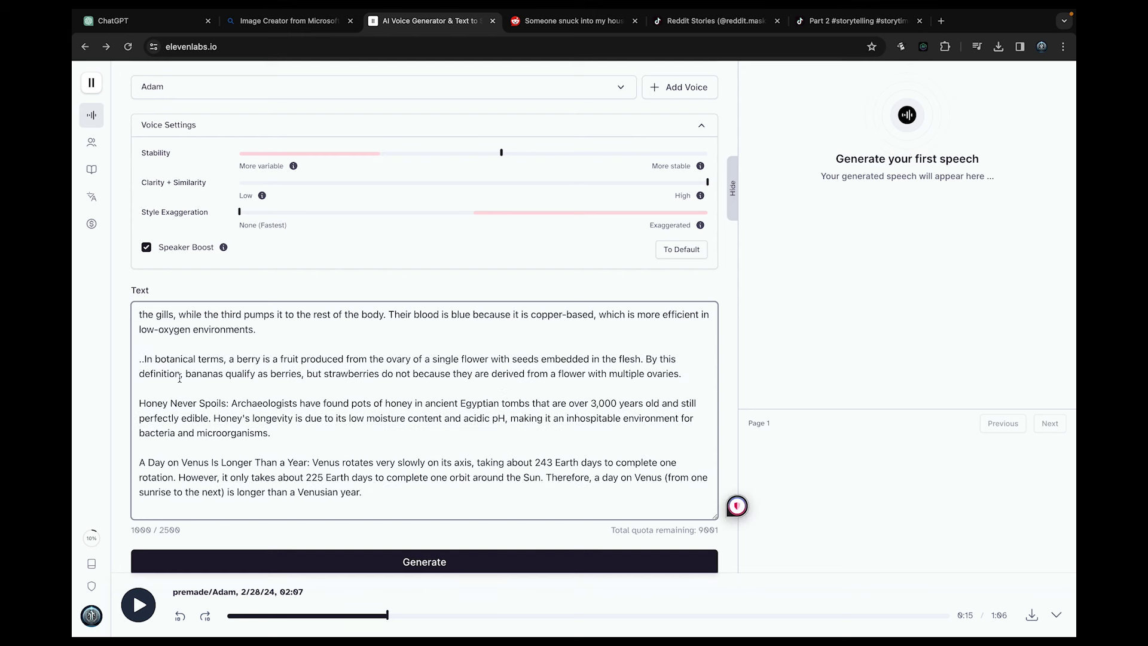
pyautogui.click(231, 404)
pyautogui.press('super+BackSpace')
pyautogui.write('..')
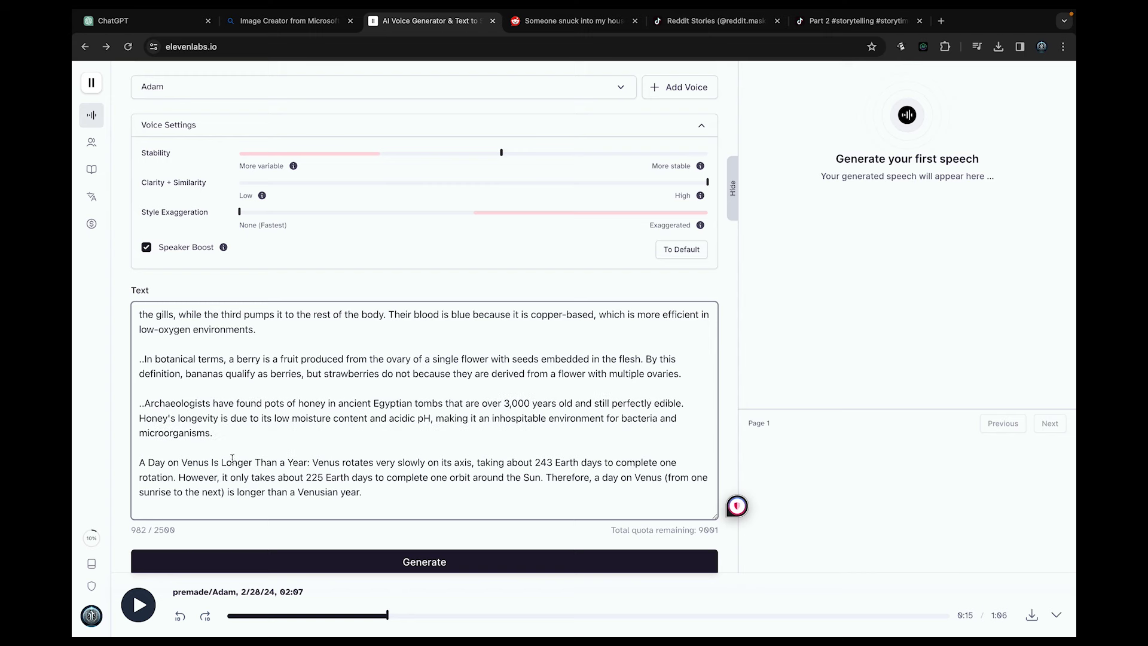
pyautogui.moveTo(312, 463); pyautogui.dragTo(126, 467)
pyautogui.press('BackSpace')
pyautogui.write('..')
pyautogui.scroll(-1, 312, 535)
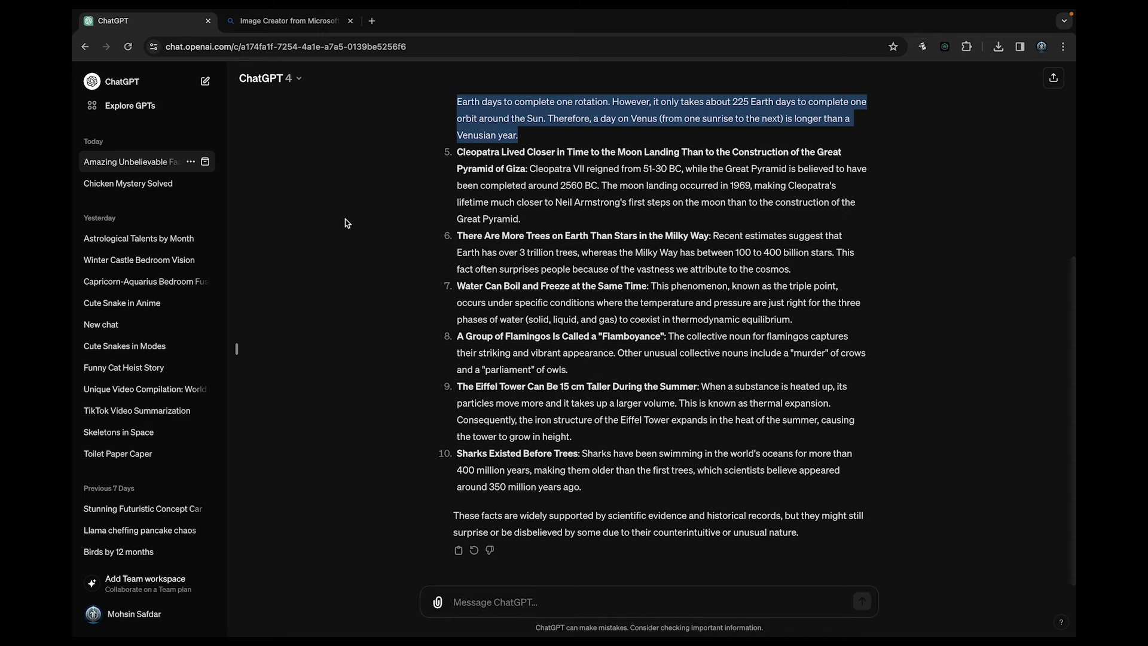
pyautogui.scroll(3, 582, 330)
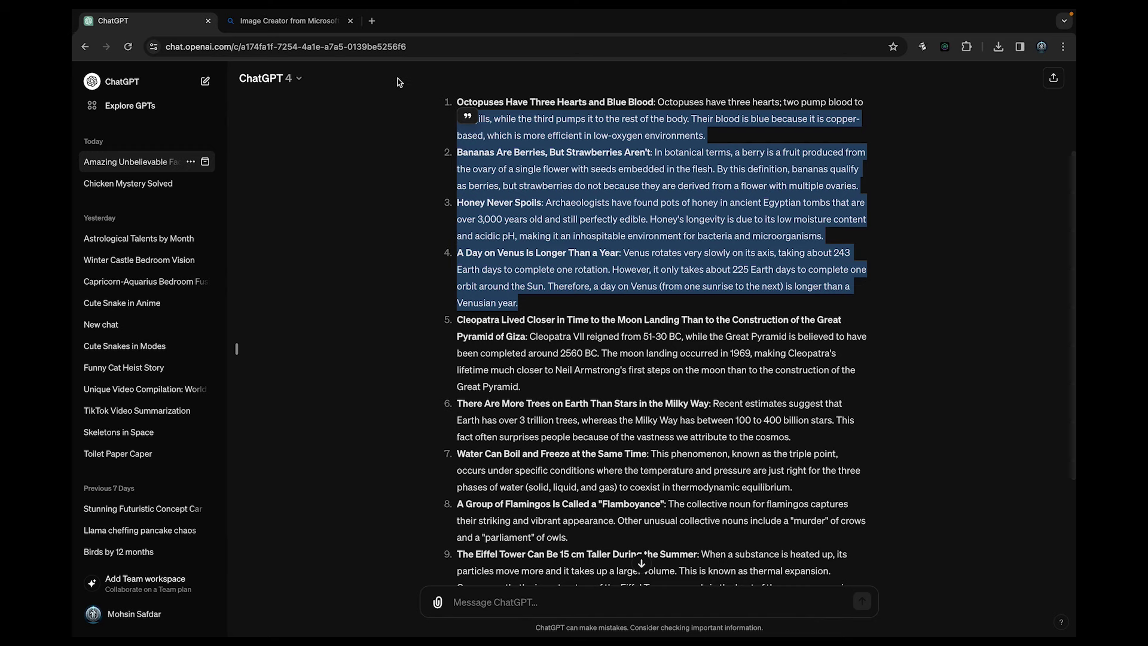
pyautogui.click(535, 172)
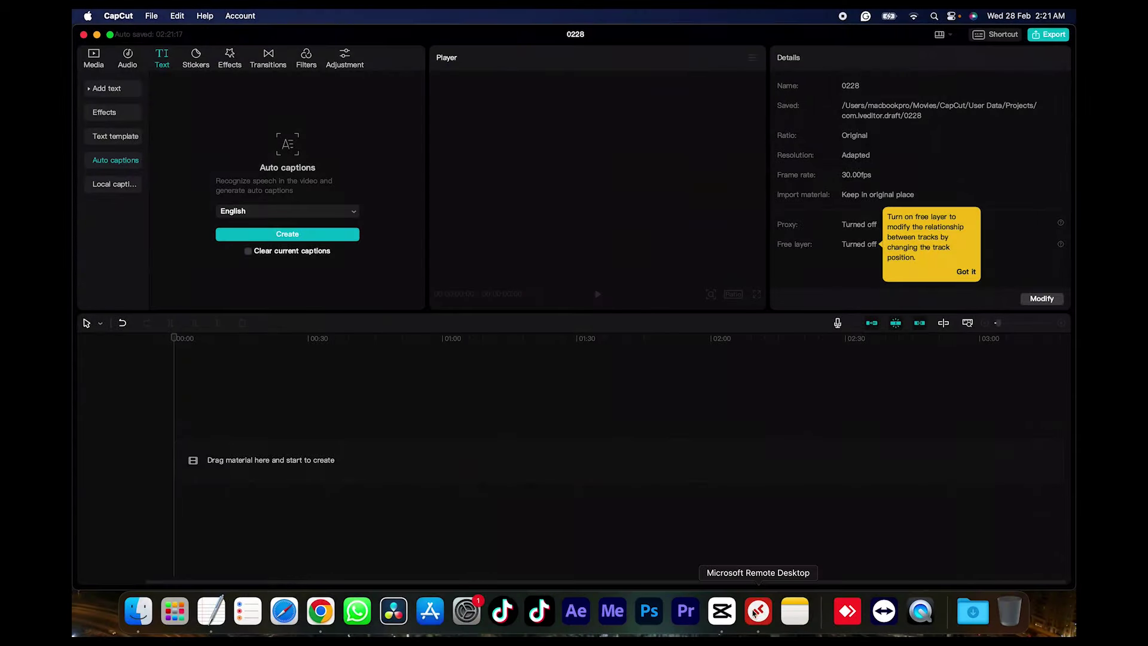
# - Switch to Microsoft Remote Desktop, watch part of the interesting-facts TikTok video and bring up the satisfying video on YouTube
pyautogui.click(758, 609)
pyautogui.doubleClick(578, 306)
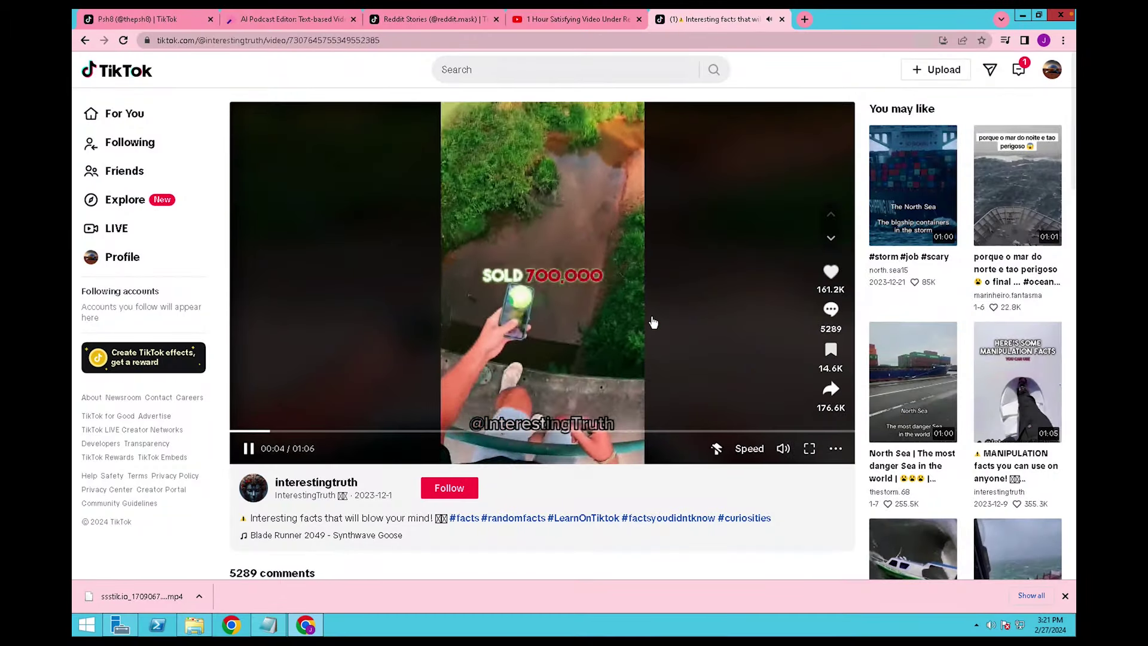
pyautogui.click(564, 327)
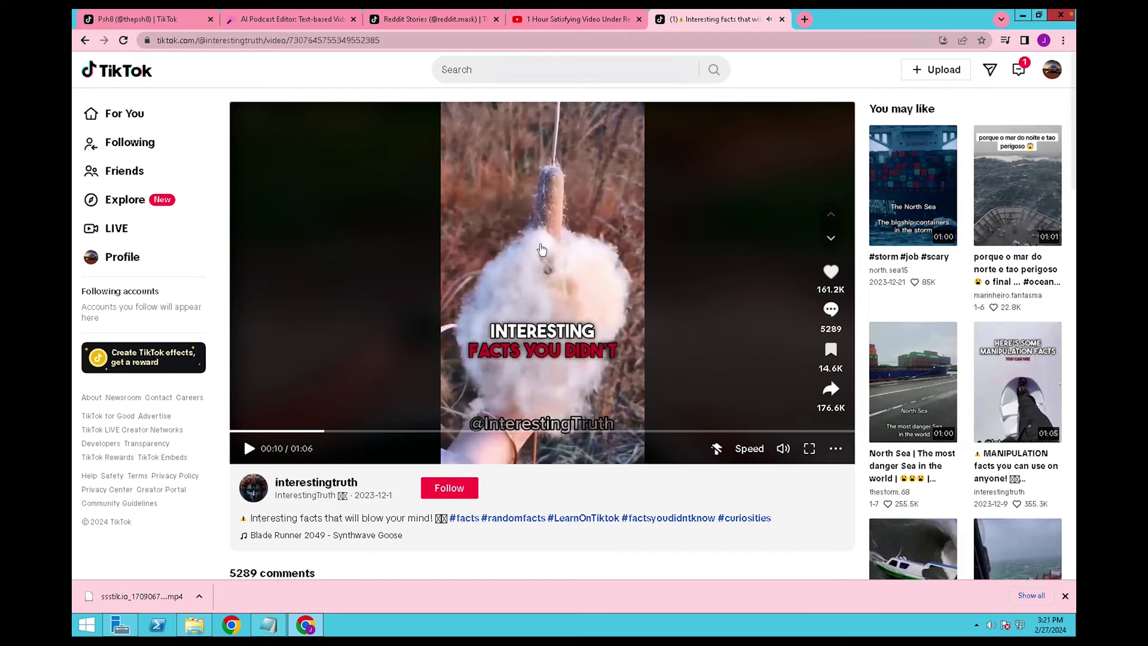
pyautogui.click(572, 22)
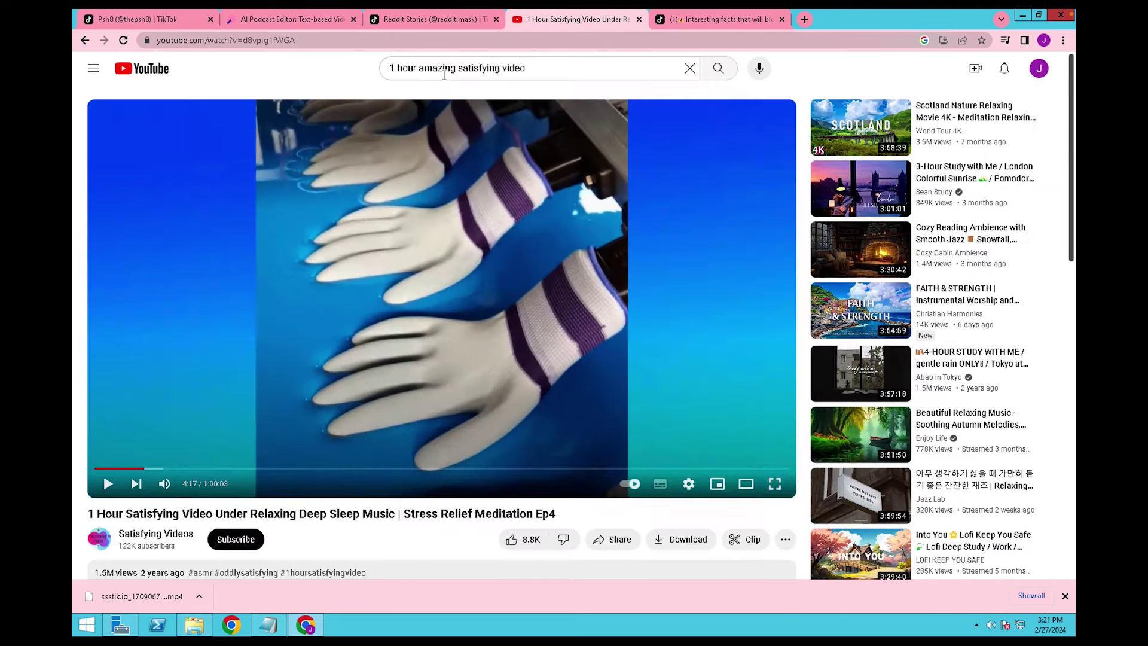
# - Search YouTube for "1 hour satisfying video", open the hour-long satisfying slime ASMR video from The Best Satisfying and pause it
pyautogui.click(440, 71)
pyautogui.doubleClick(440, 69)
pyautogui.press('BackSpace')
pyautogui.press('BackSpace')
pyautogui.press('BackSpace')
pyautogui.press('BackSpace')
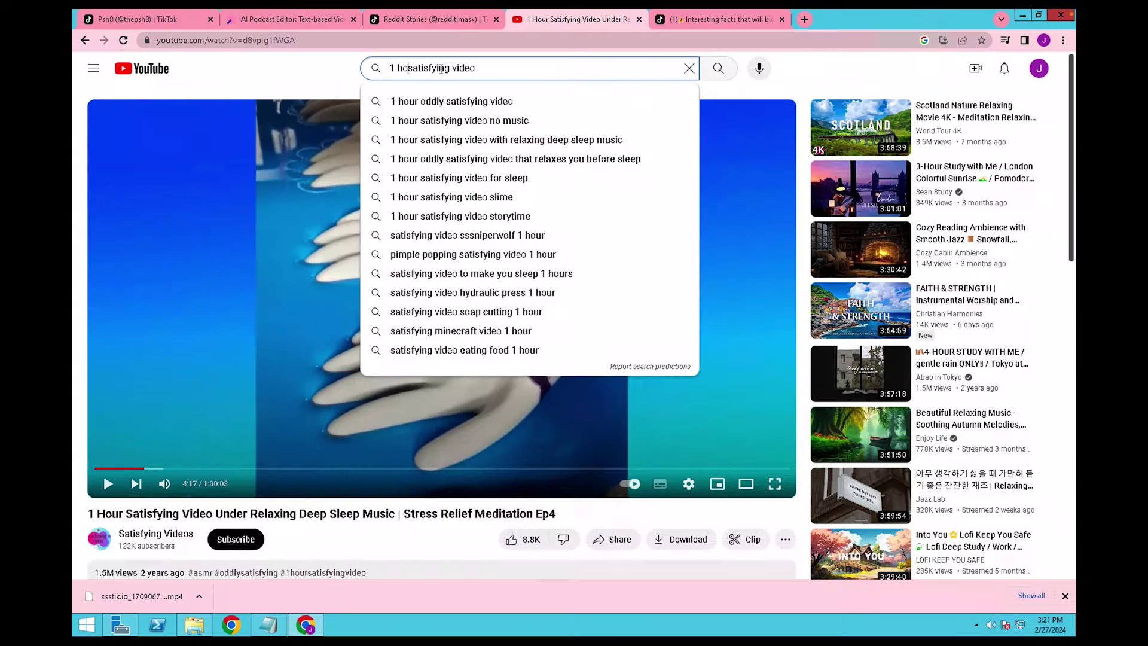
pyautogui.press('Return')
pyautogui.click(401, 283)
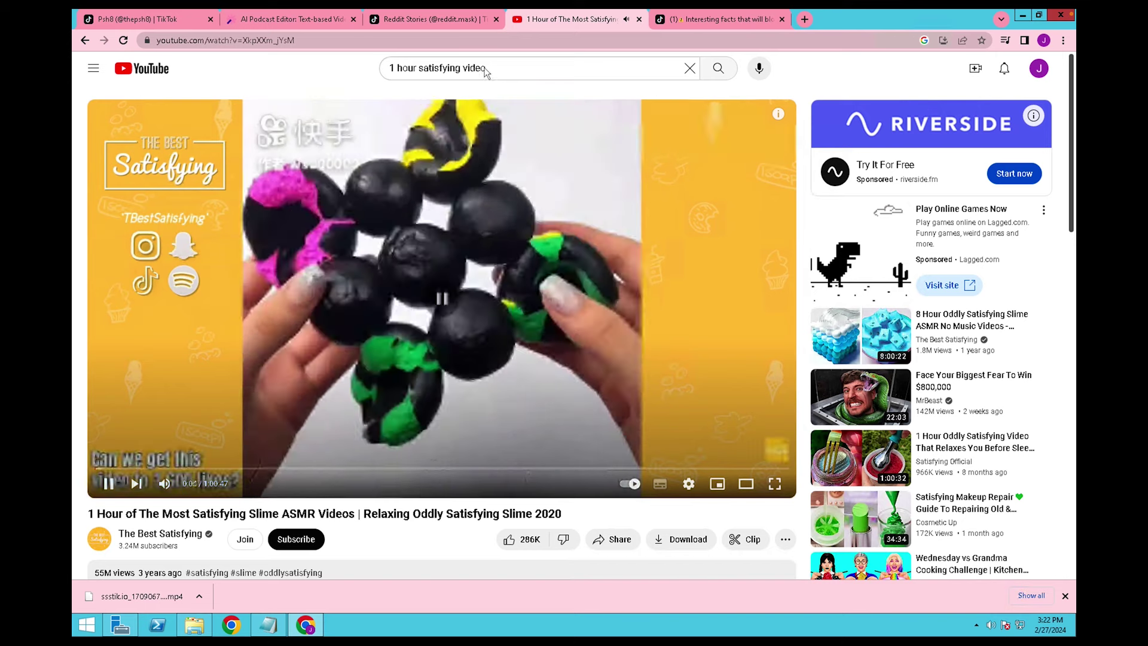
pyautogui.click(537, 146)
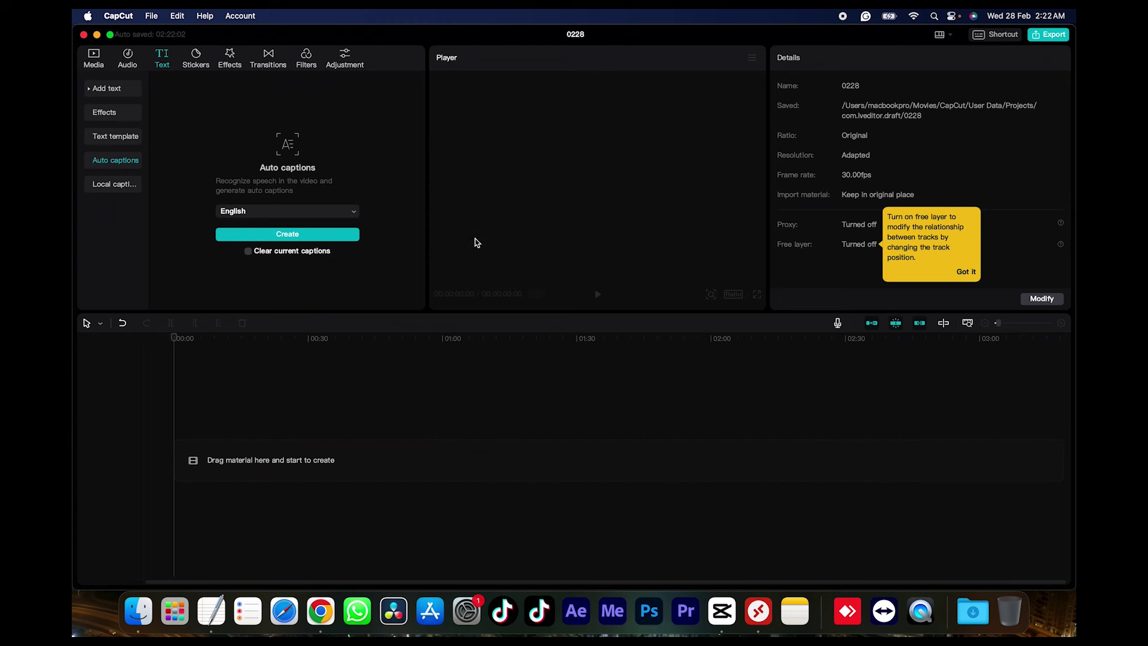
# - Switch to CapCut, bring up the project's media and place the clip on the empty timeline
pyautogui.click(121, 90)
pyautogui.click(113, 88)
pyautogui.click(94, 58)
pyautogui.moveTo(263, 186)
pyautogui.moveTo(263, 179); pyautogui.dragTo(230, 469)
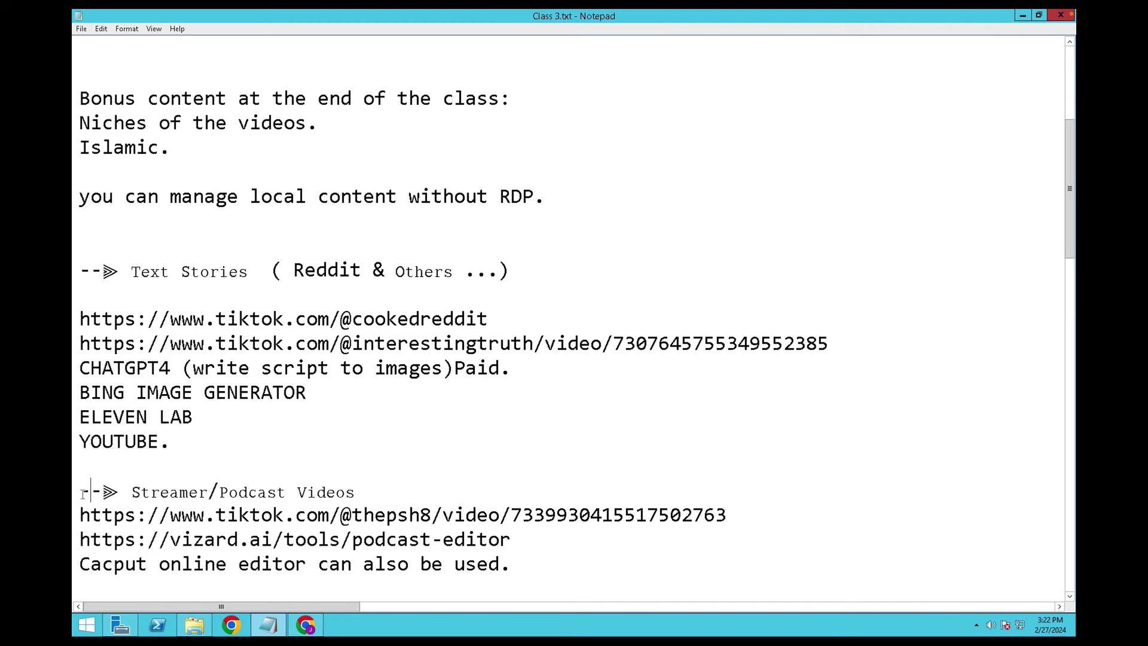
# - Highlight the "Streamer/Podcast Videos" heading in the Class 3.txt notes on the remote desktop
pyautogui.hotkey('shift', 'Right')
pyautogui.hotkey('shift', 'Right')
pyautogui.hotkey('shift', 'Right')
pyautogui.hotkey('shift', 'Right')
pyautogui.hotkey('shift', 'Right')
pyautogui.hotkey('shift', 'Right')
pyautogui.hotkey('shift', 'Right')
pyautogui.hotkey('shift', 'Right')
pyautogui.hotkey('shift', 'Right')
pyautogui.hotkey('shift', 'Right')
pyautogui.hotkey('shift', 'Right')
pyautogui.hotkey('shift', 'Right')
pyautogui.hotkey('shift', 'Right')
pyautogui.hotkey('shift', 'Right')
pyautogui.hotkey('shift', 'Right')
pyautogui.hotkey('shift', 'Right')
pyautogui.hotkey('shift', 'Right')
pyautogui.hotkey('shift', 'Right')
pyautogui.hotkey('shift', 'Right')
pyautogui.hotkey('shift', 'Right')
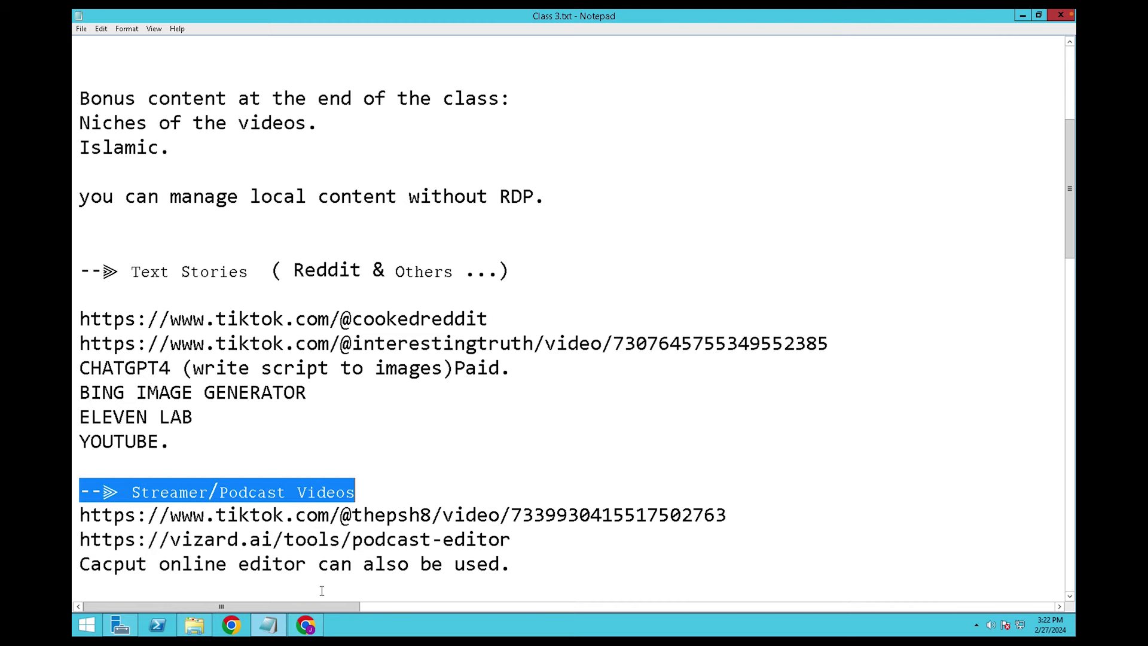
# - Switch to Chrome, add a blank tab after the Vizard podcast editor and return to the thepsh8 TikTok video
pyautogui.click(305, 625)
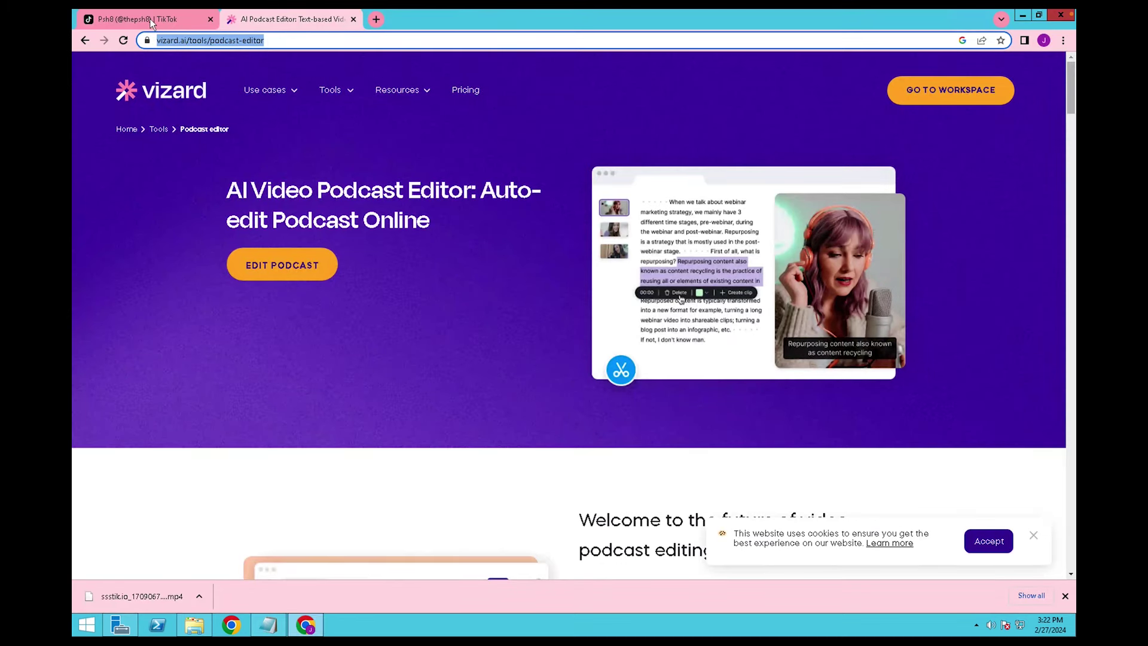
pyautogui.click(376, 20)
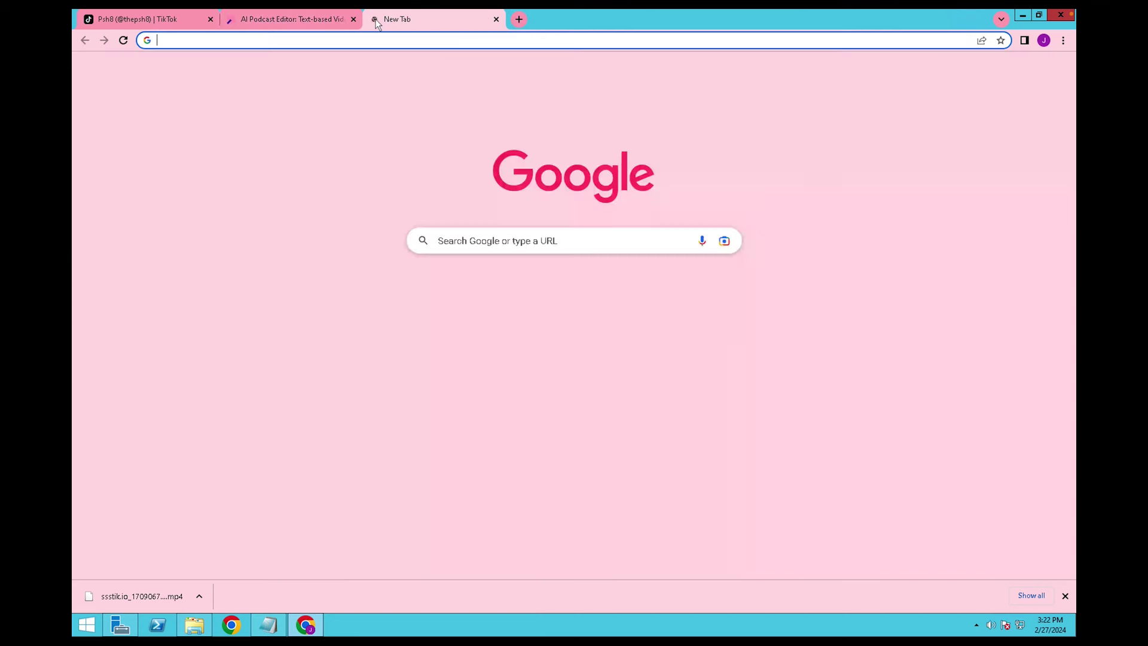
pyautogui.click(175, 24)
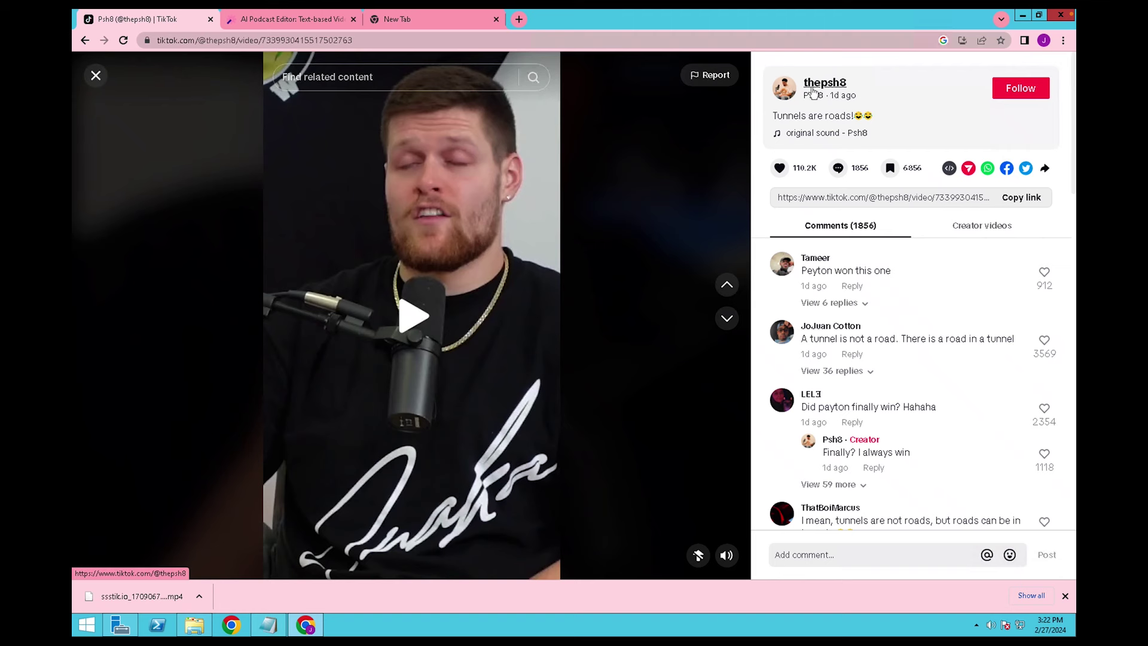
# - Visit the thepsh8 TikTok profile, play part of its "Tunnels are roads!" podcast video and pause it
pyautogui.moveTo(813, 90)
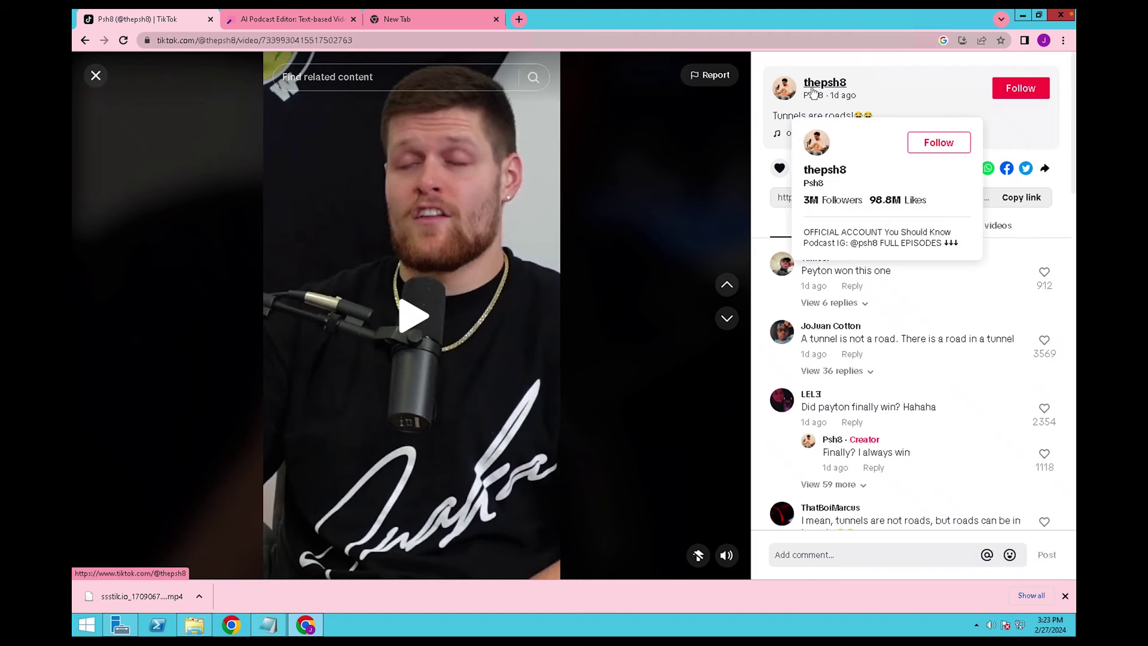
pyautogui.click(812, 91)
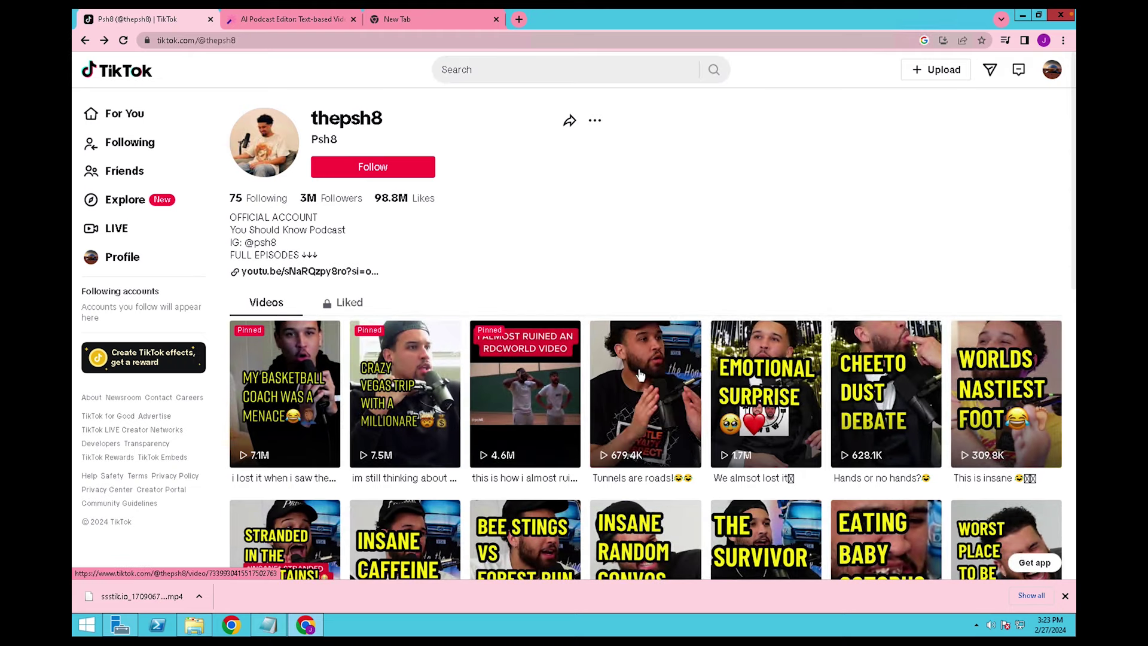
pyautogui.click(640, 374)
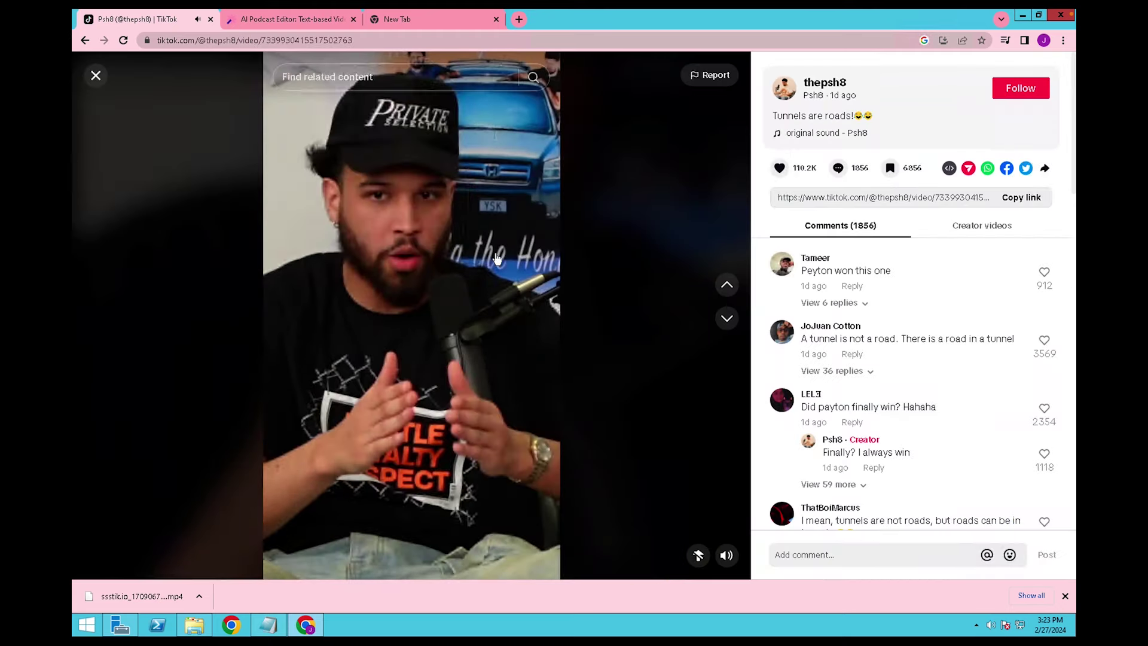
pyautogui.click(496, 258)
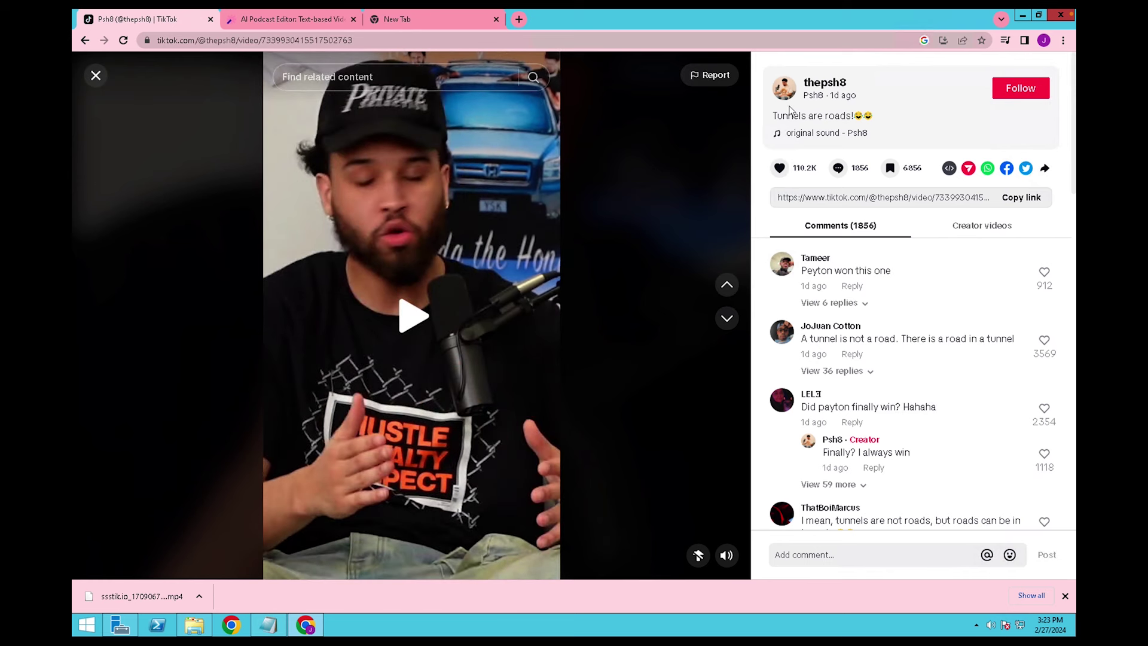